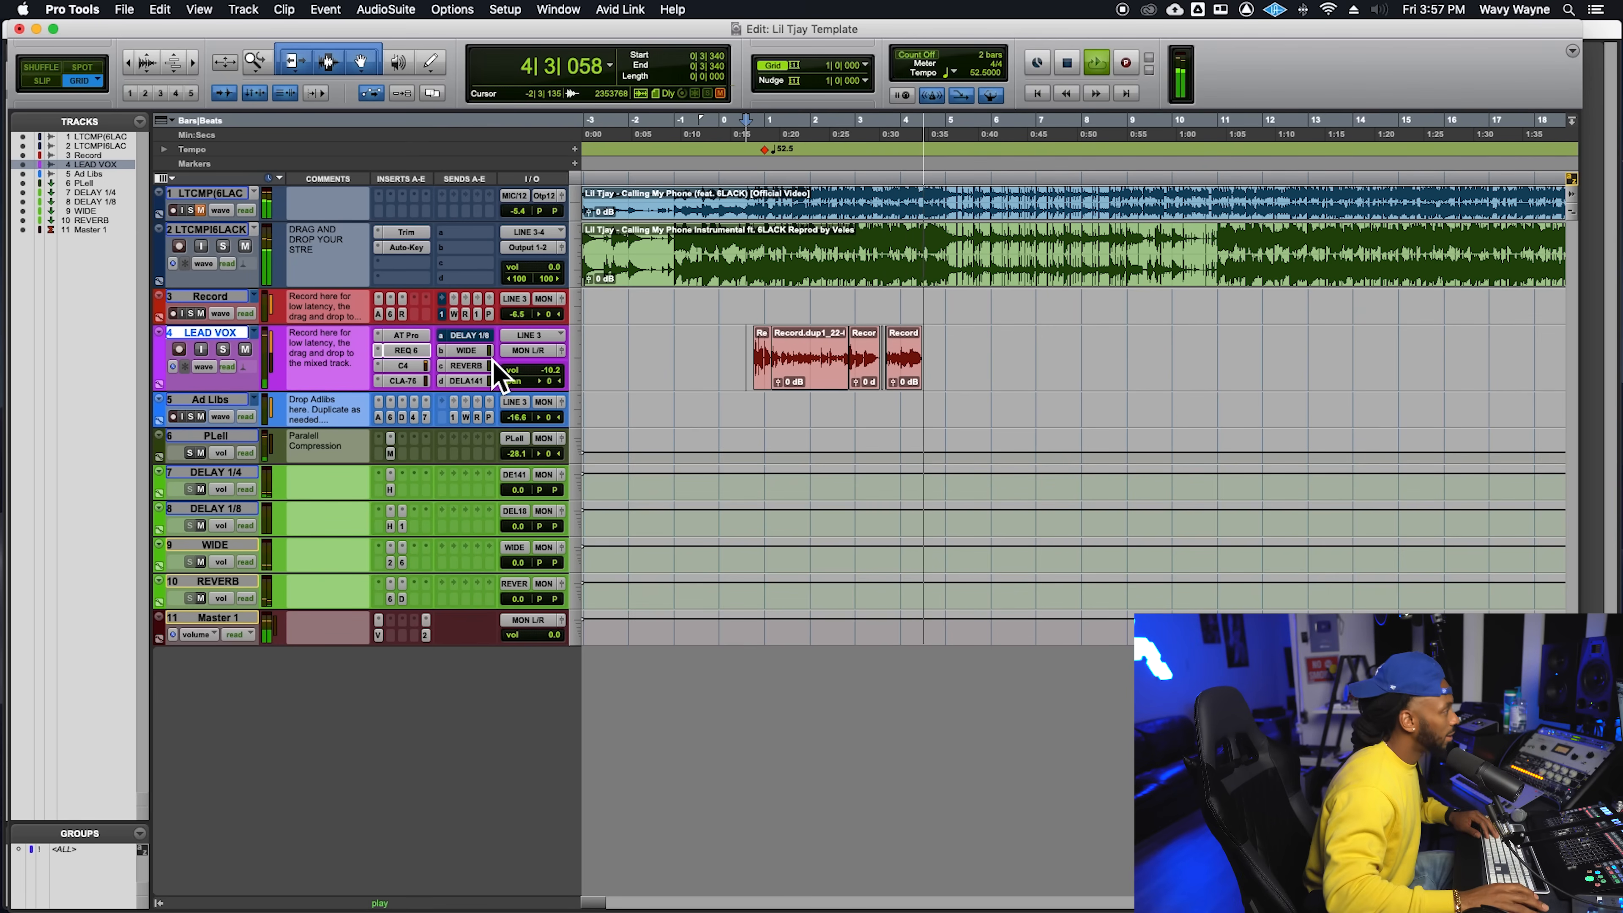
- Stop playback and show the mixer, selecting the instrumental track and the Record track in turn to review them
{"action": "key", "text": "space"}
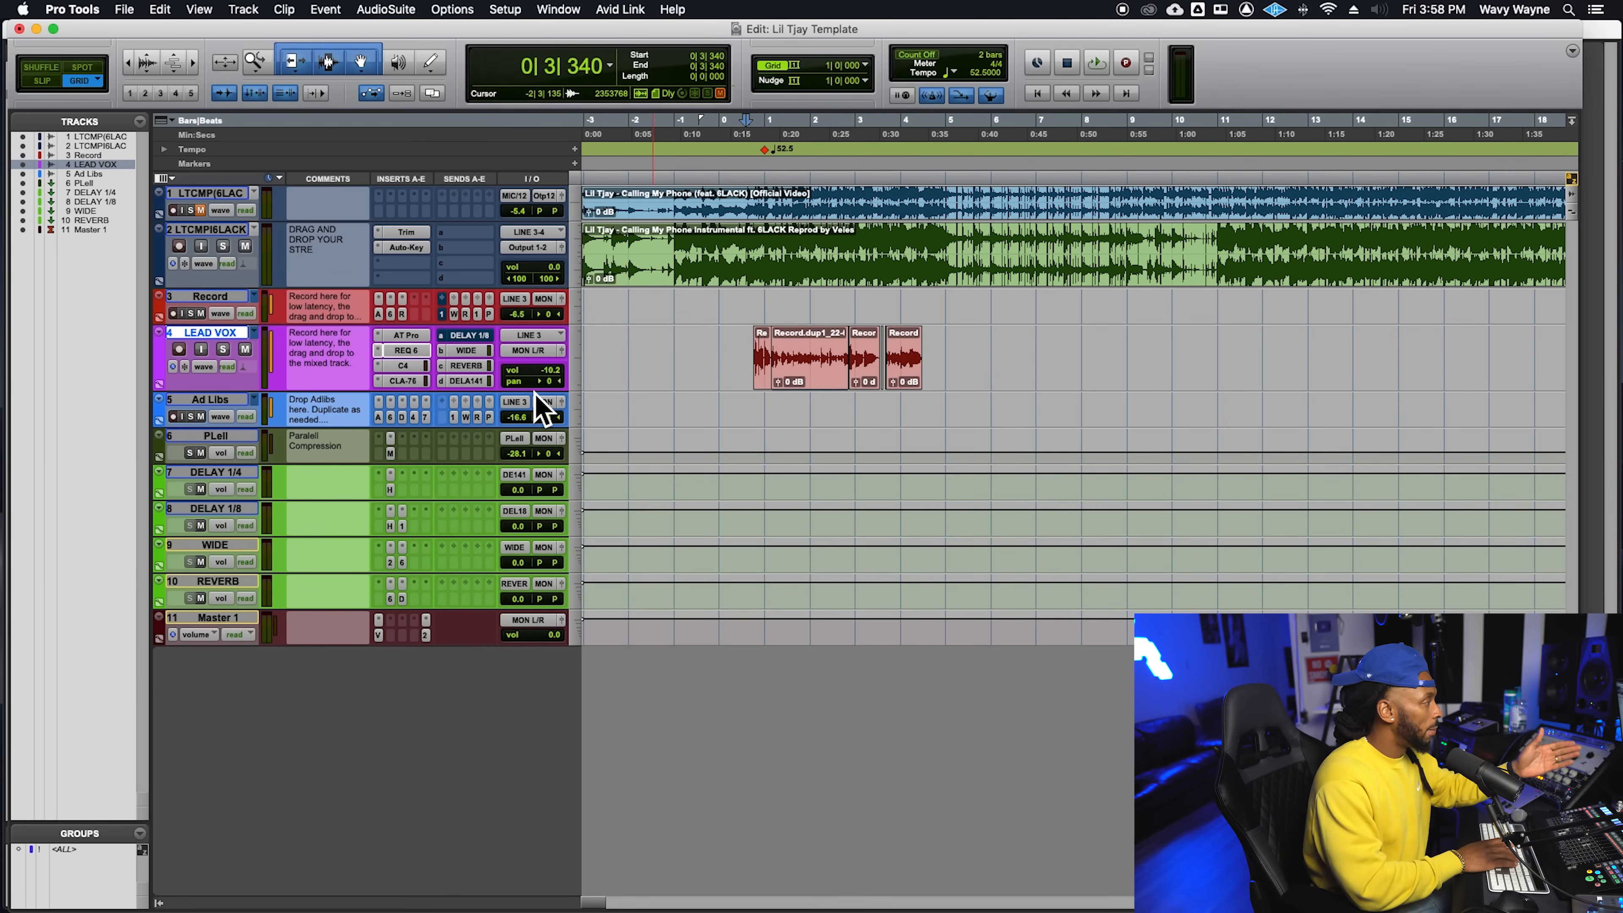
{"action": "key", "text": "super+equal"}
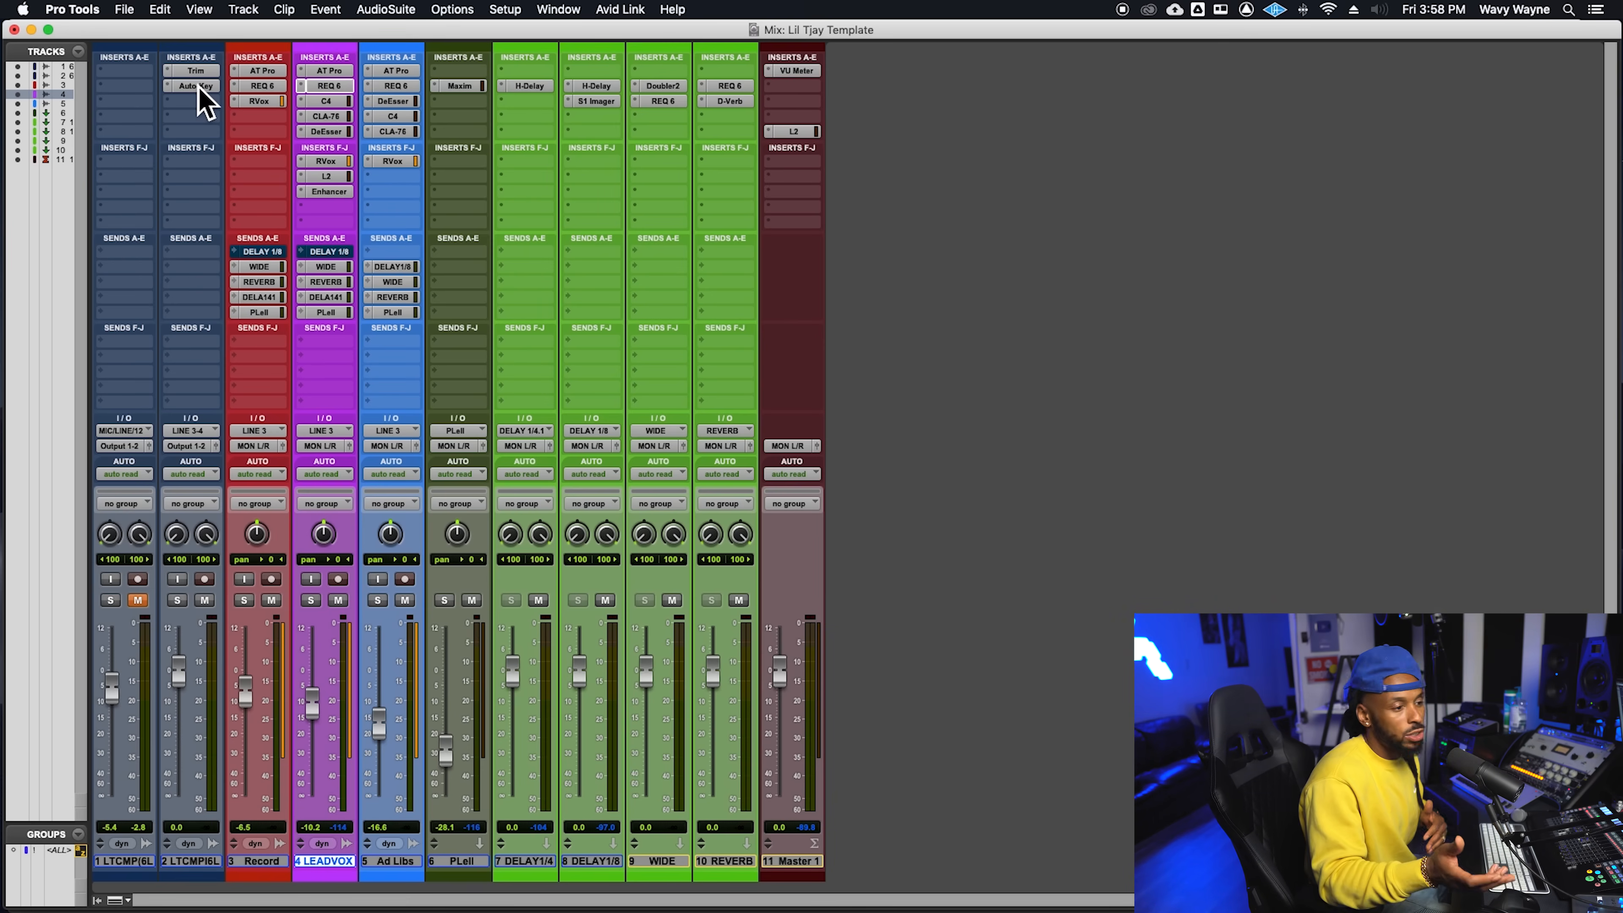
{"action": "left_click", "coordinate": [204, 860]}
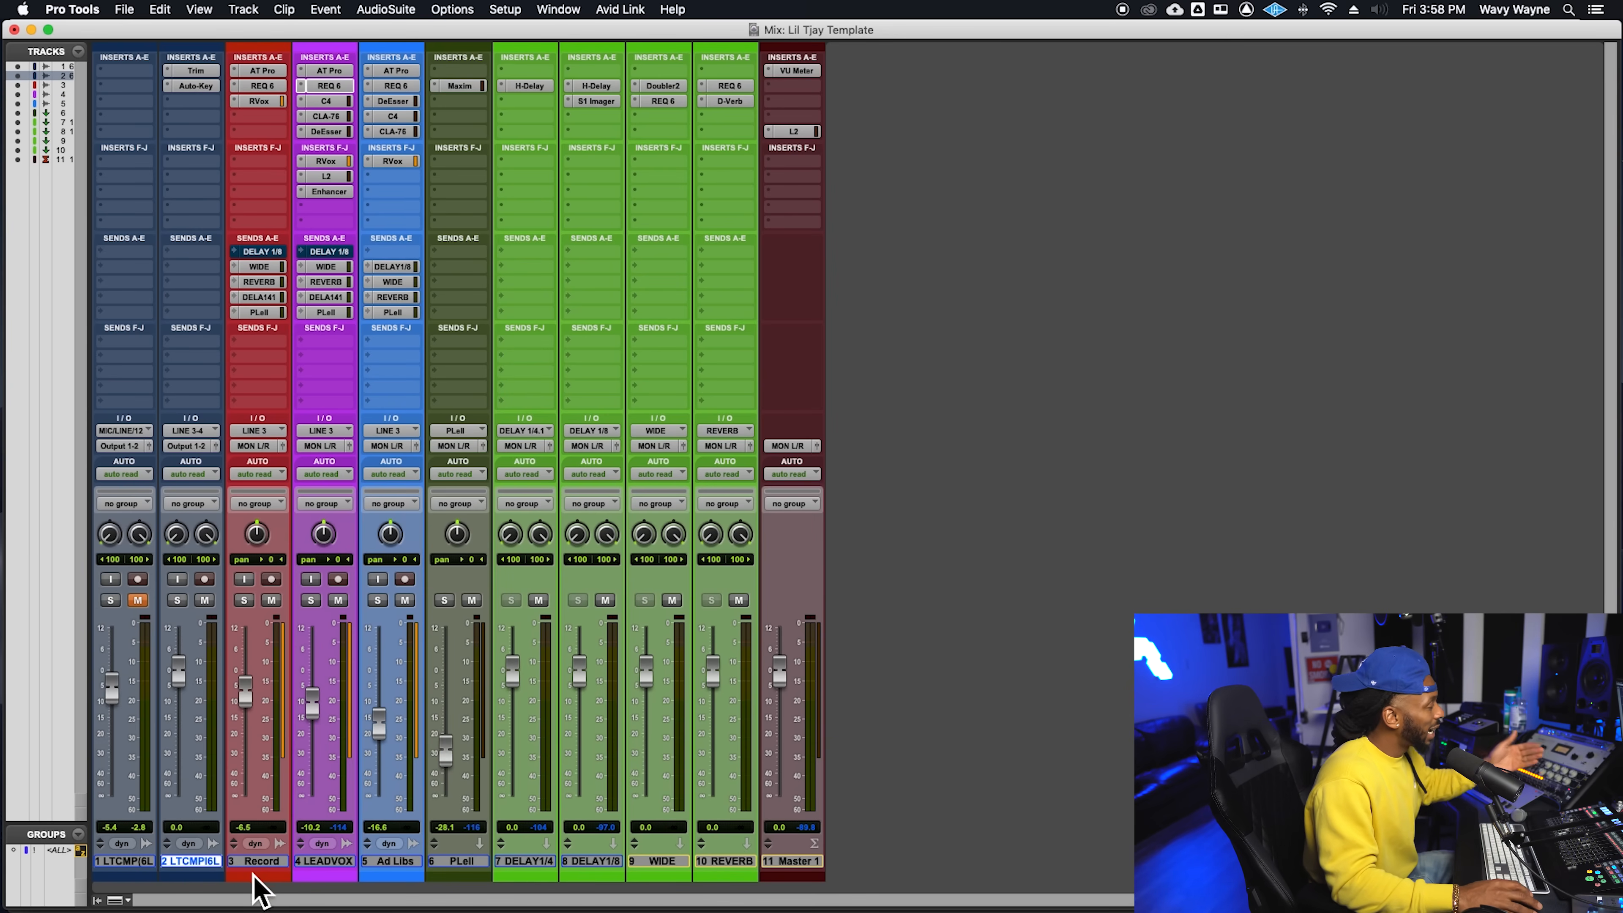
{"action": "left_click", "coordinate": [263, 863]}
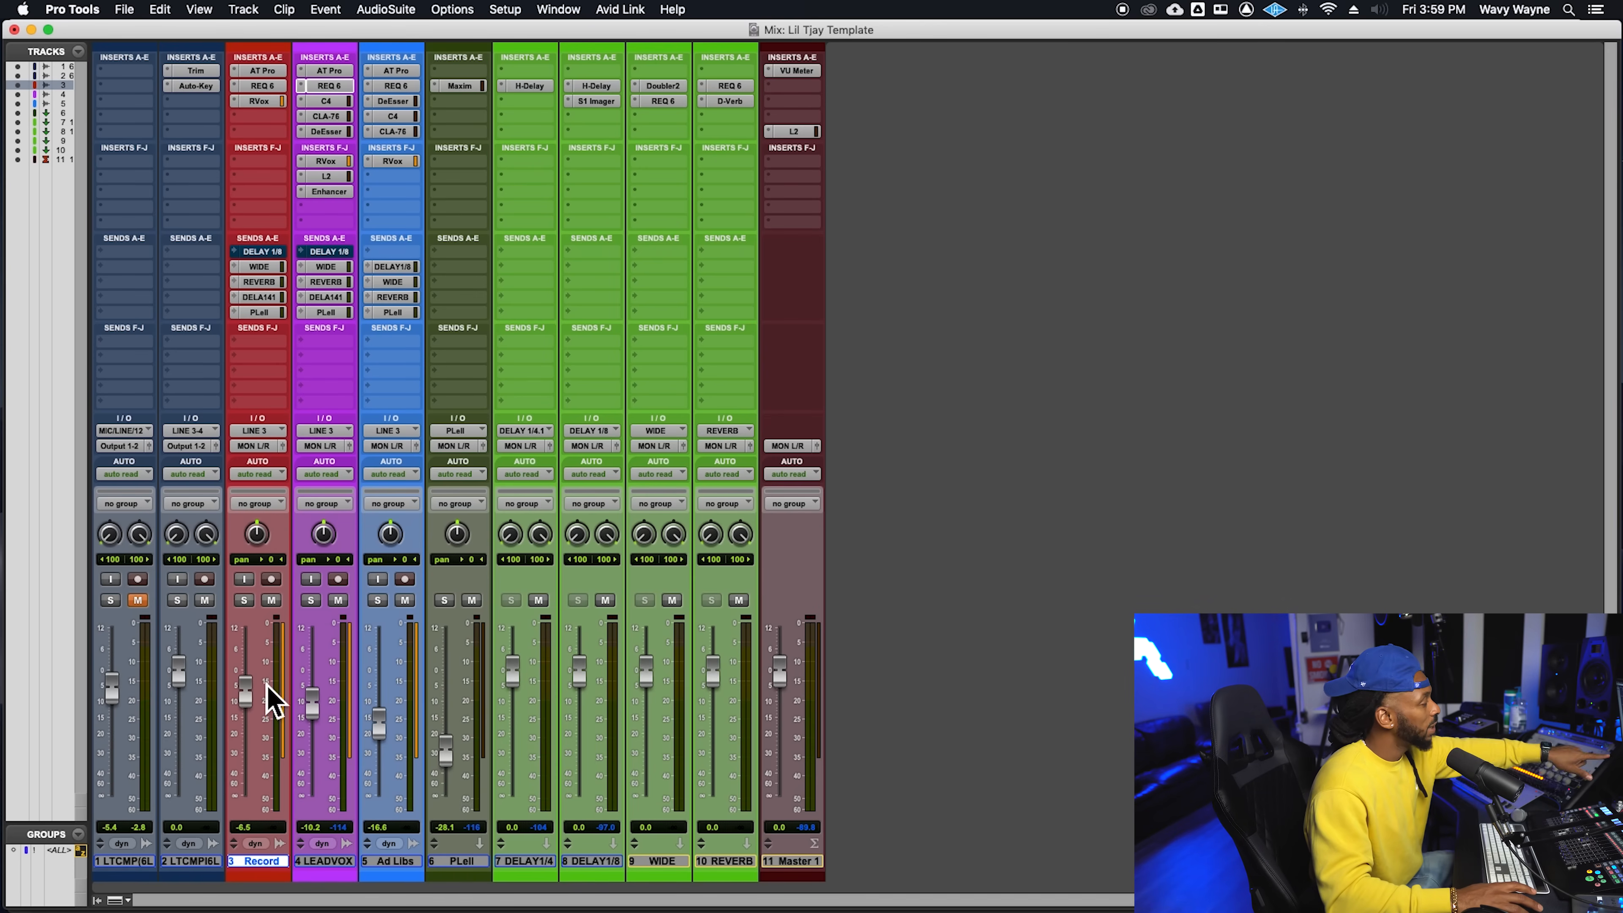
- Select the LEAD VOX track in the edit window and return to the mixer
{"action": "key", "text": "super+equal"}
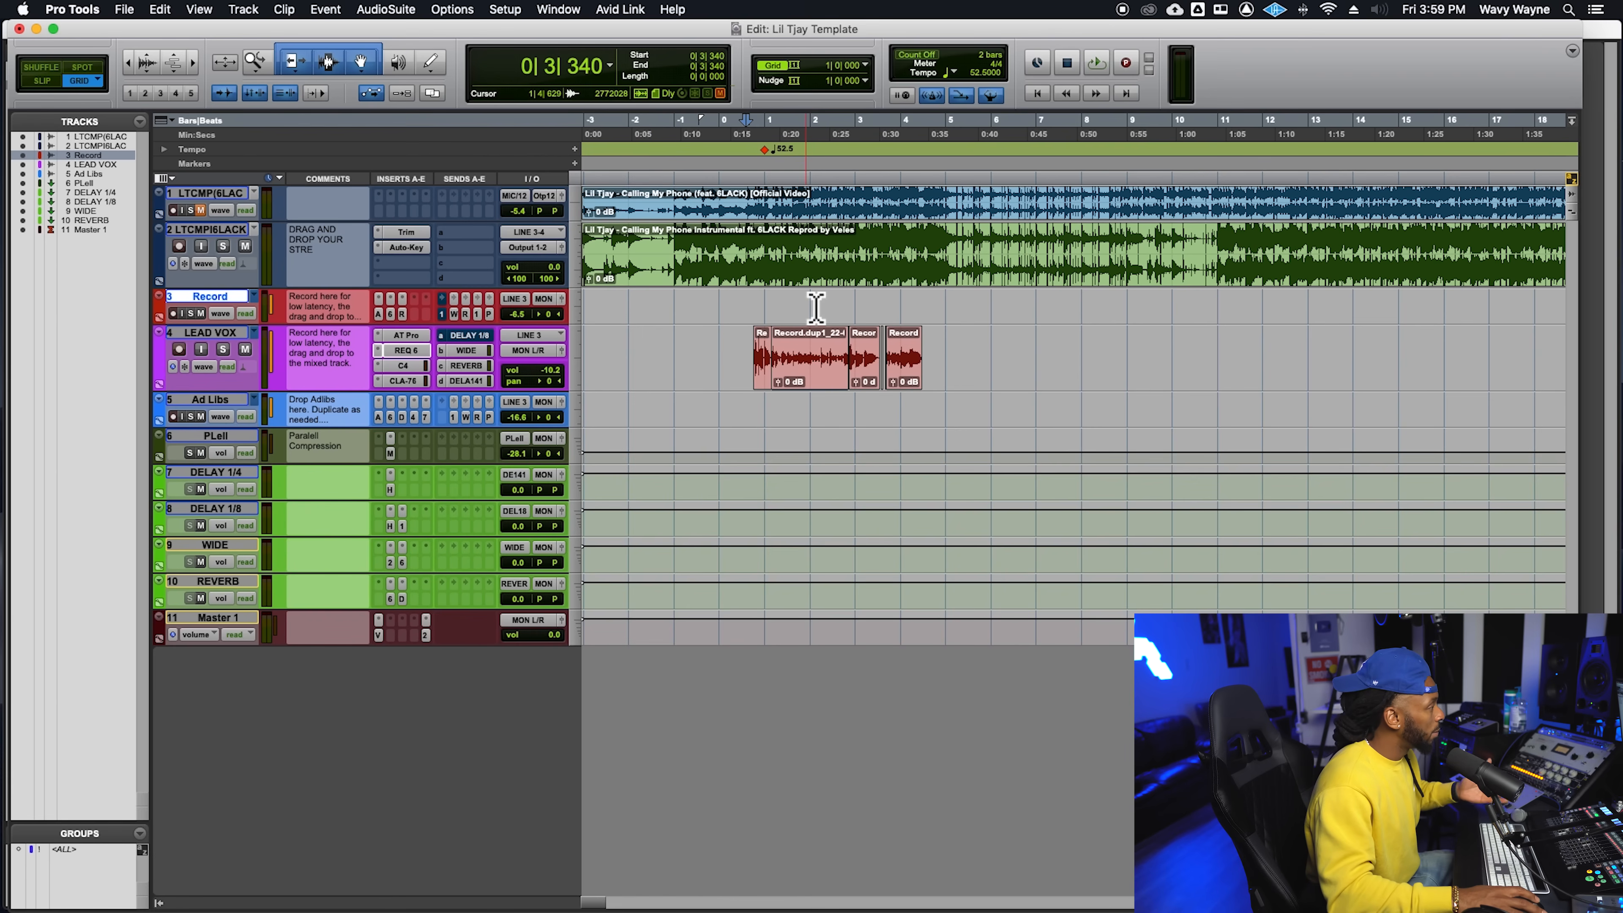
{"action": "left_click", "coordinate": [194, 334]}
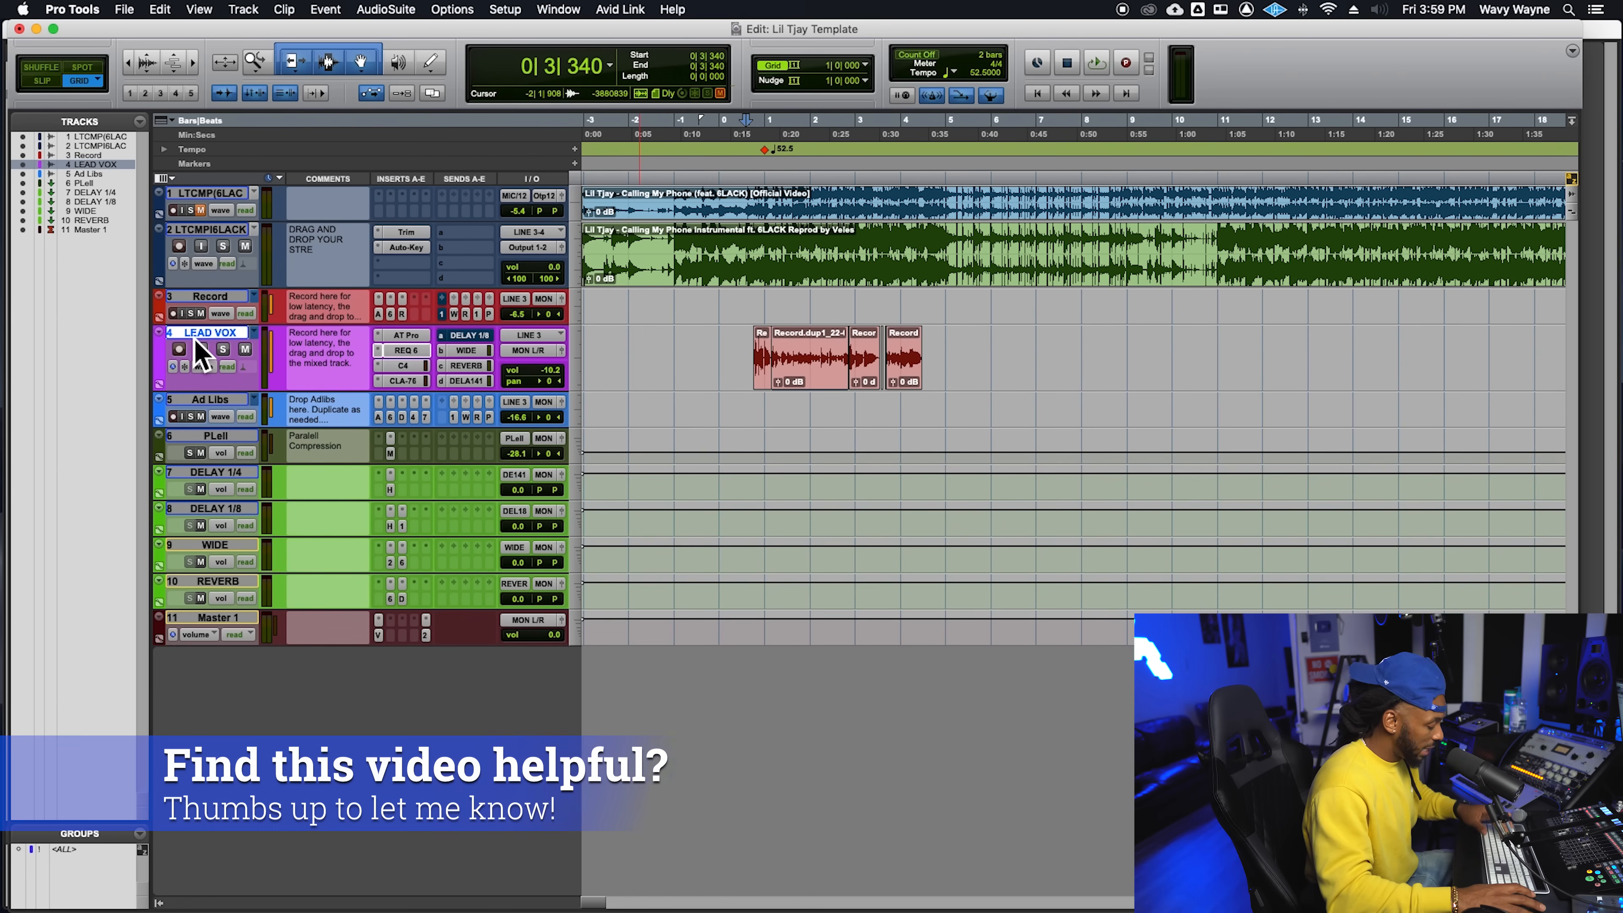
{"action": "key", "text": "super+equal"}
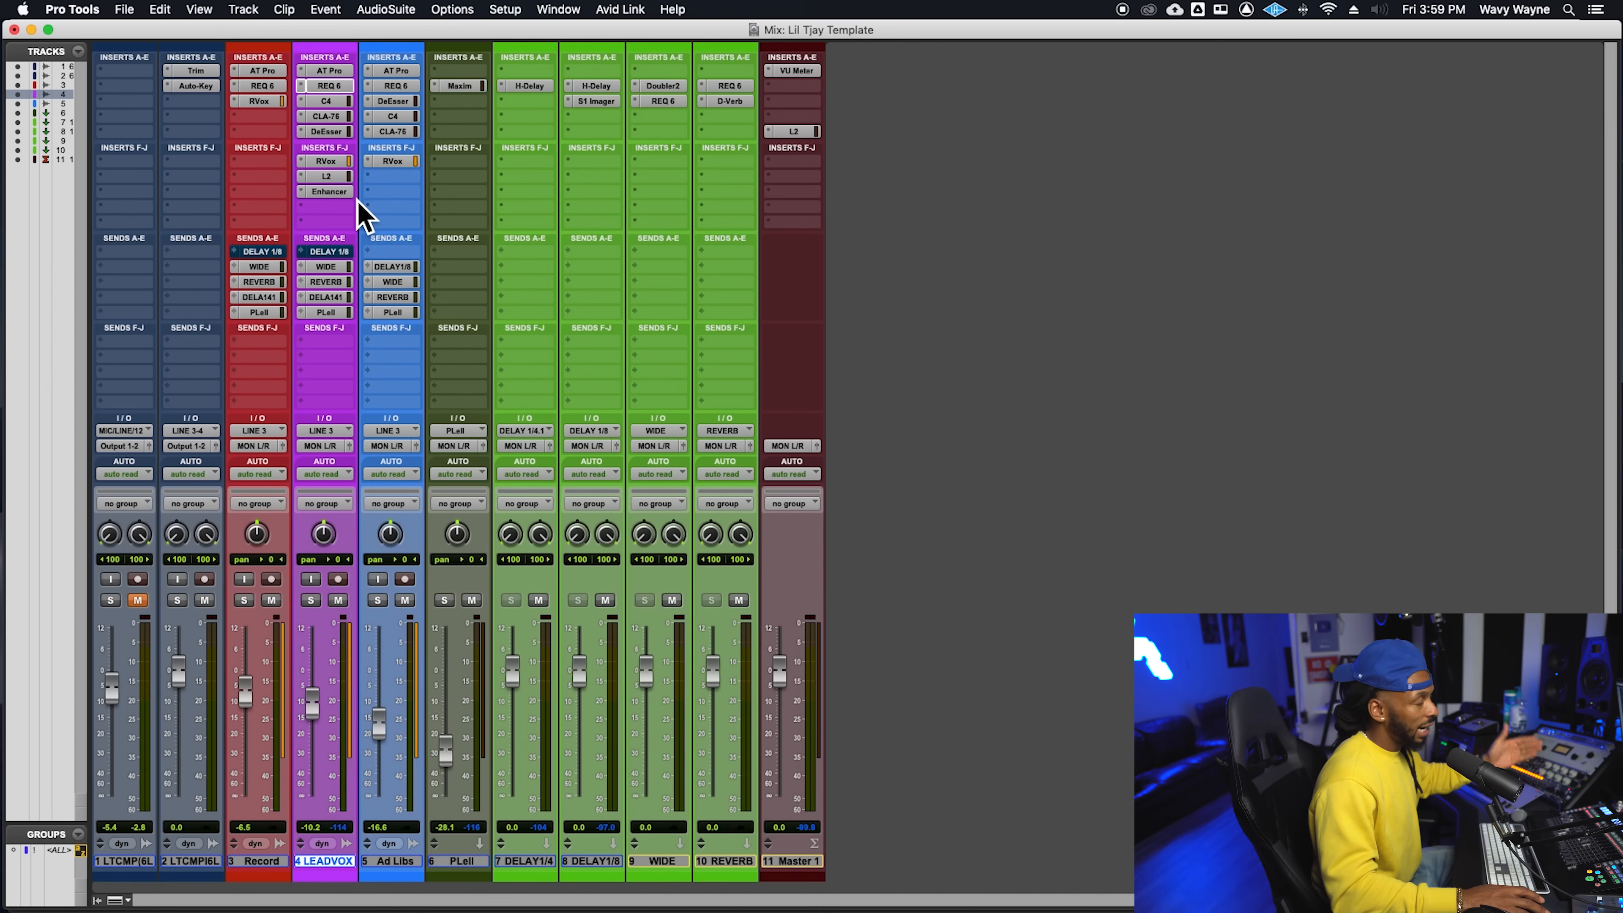
- Examine the settings of the Auto-Tune Pro, REQ 6 and C4 plug-ins on the LEAD VOX track
{"action": "left_click", "coordinate": [350, 74]}
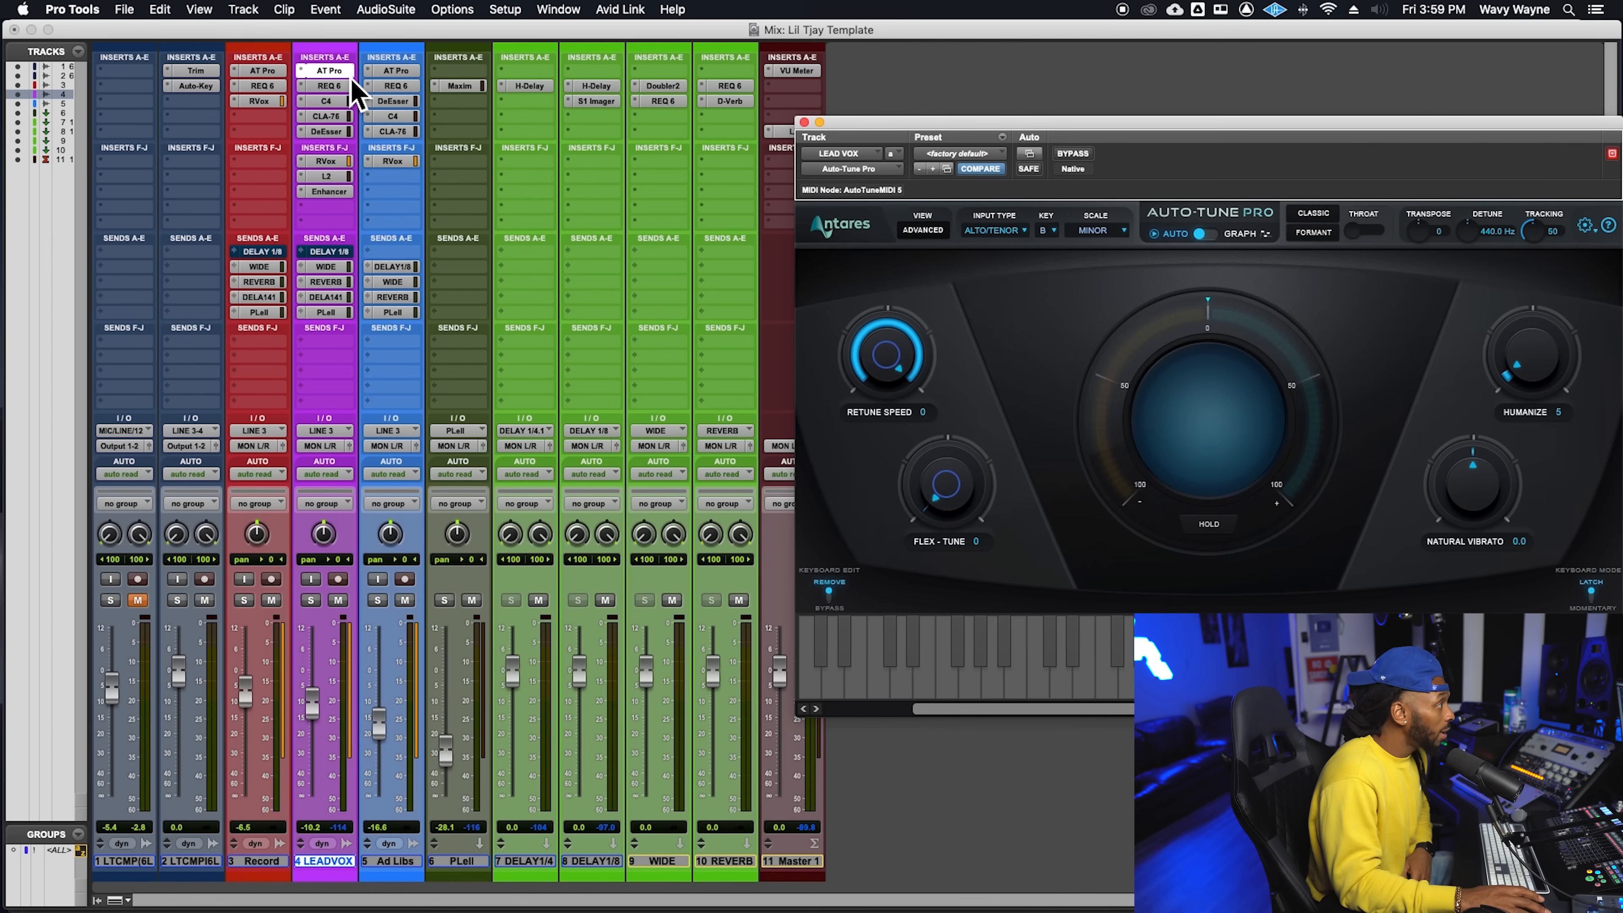
{"action": "left_click_drag", "start_coordinate": [1225, 122], "coordinate": [1091, 81]}
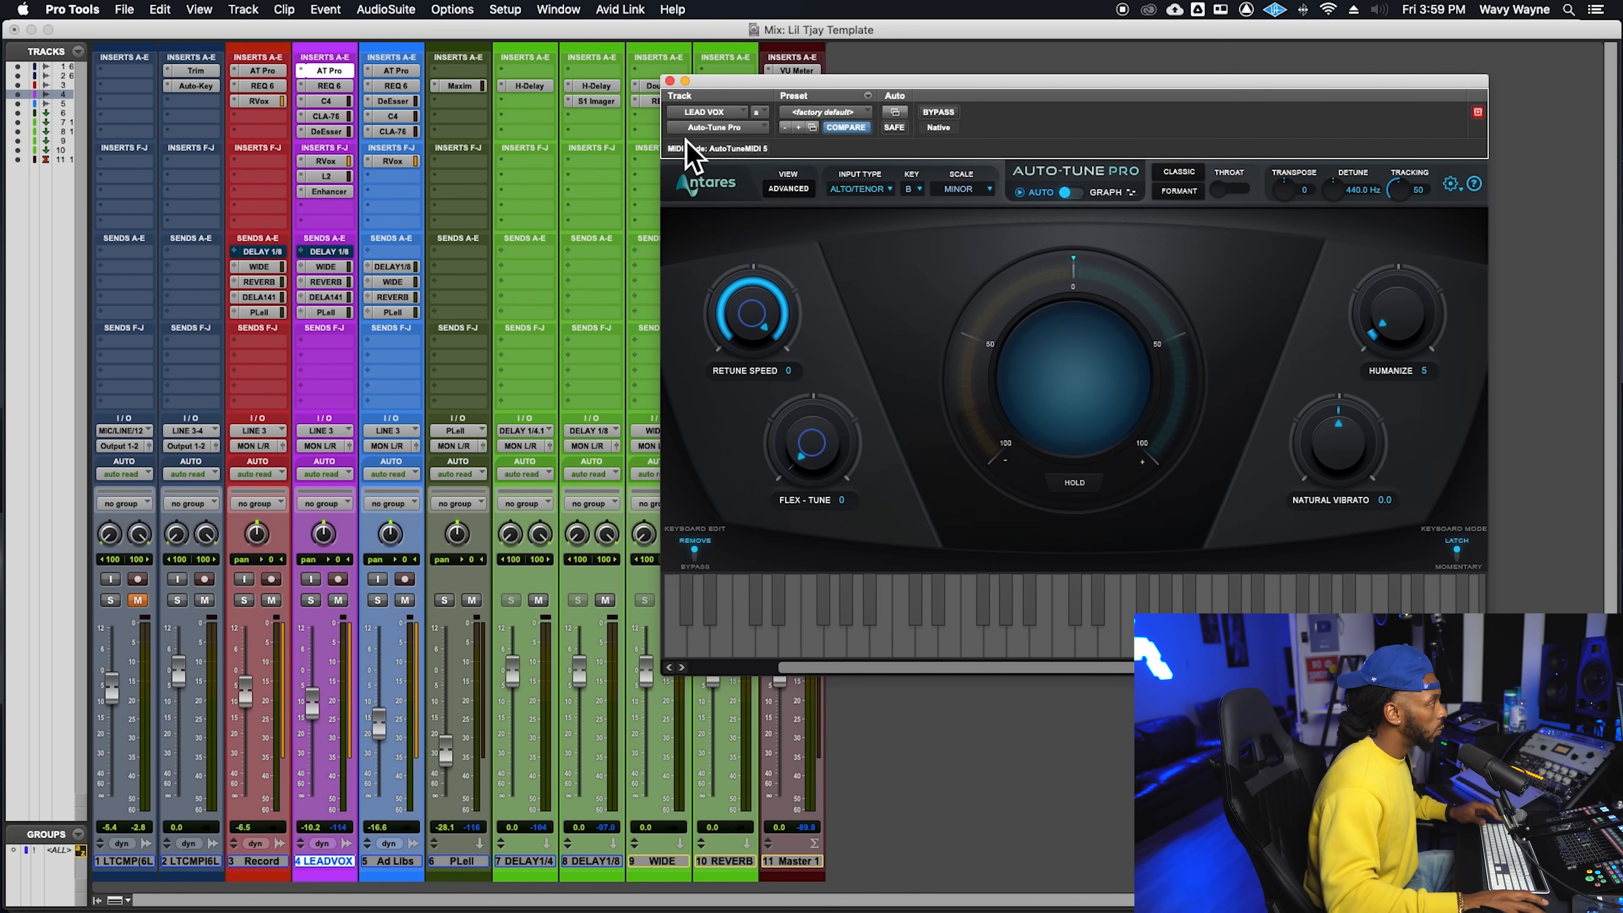
{"action": "left_click", "coordinate": [669, 80]}
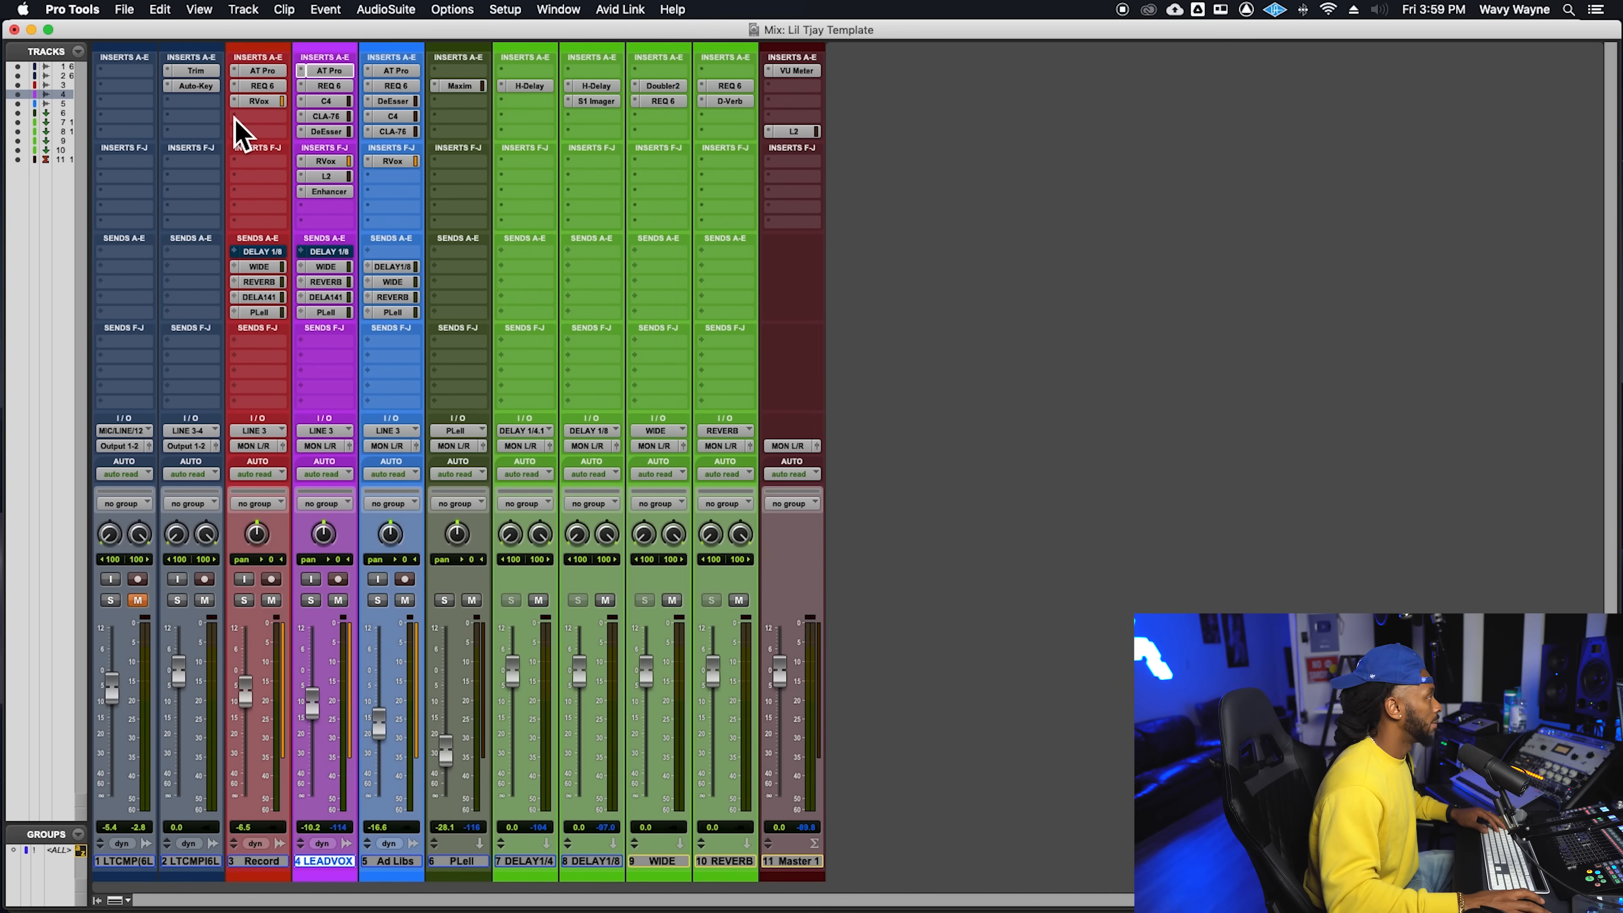
{"action": "left_click", "coordinate": [326, 88]}
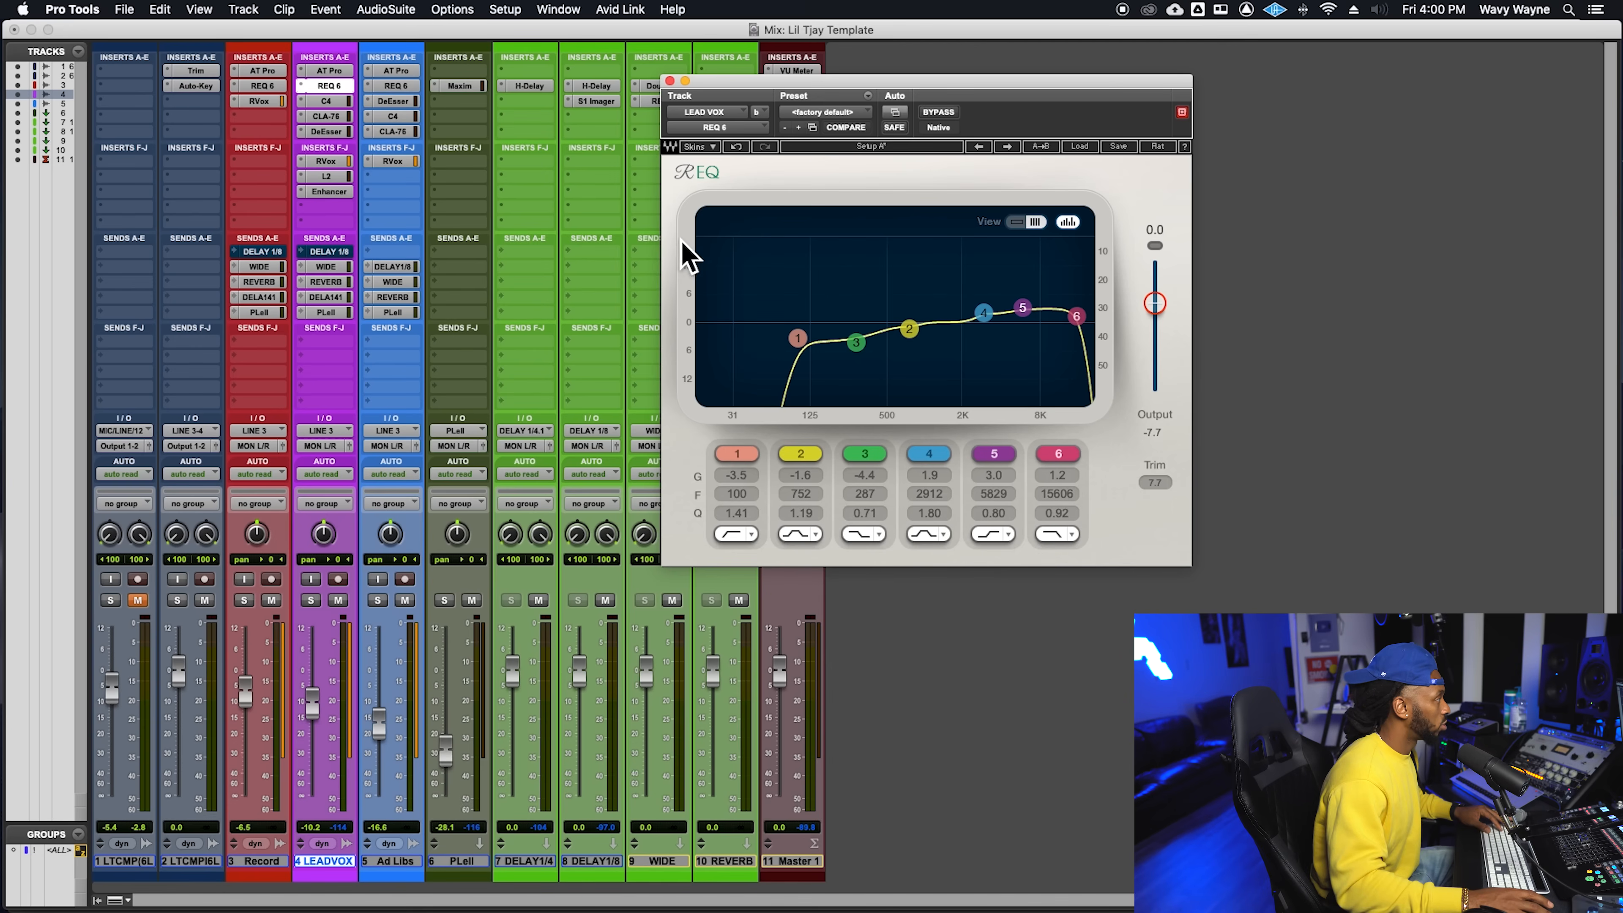
{"action": "left_click", "coordinate": [328, 103]}
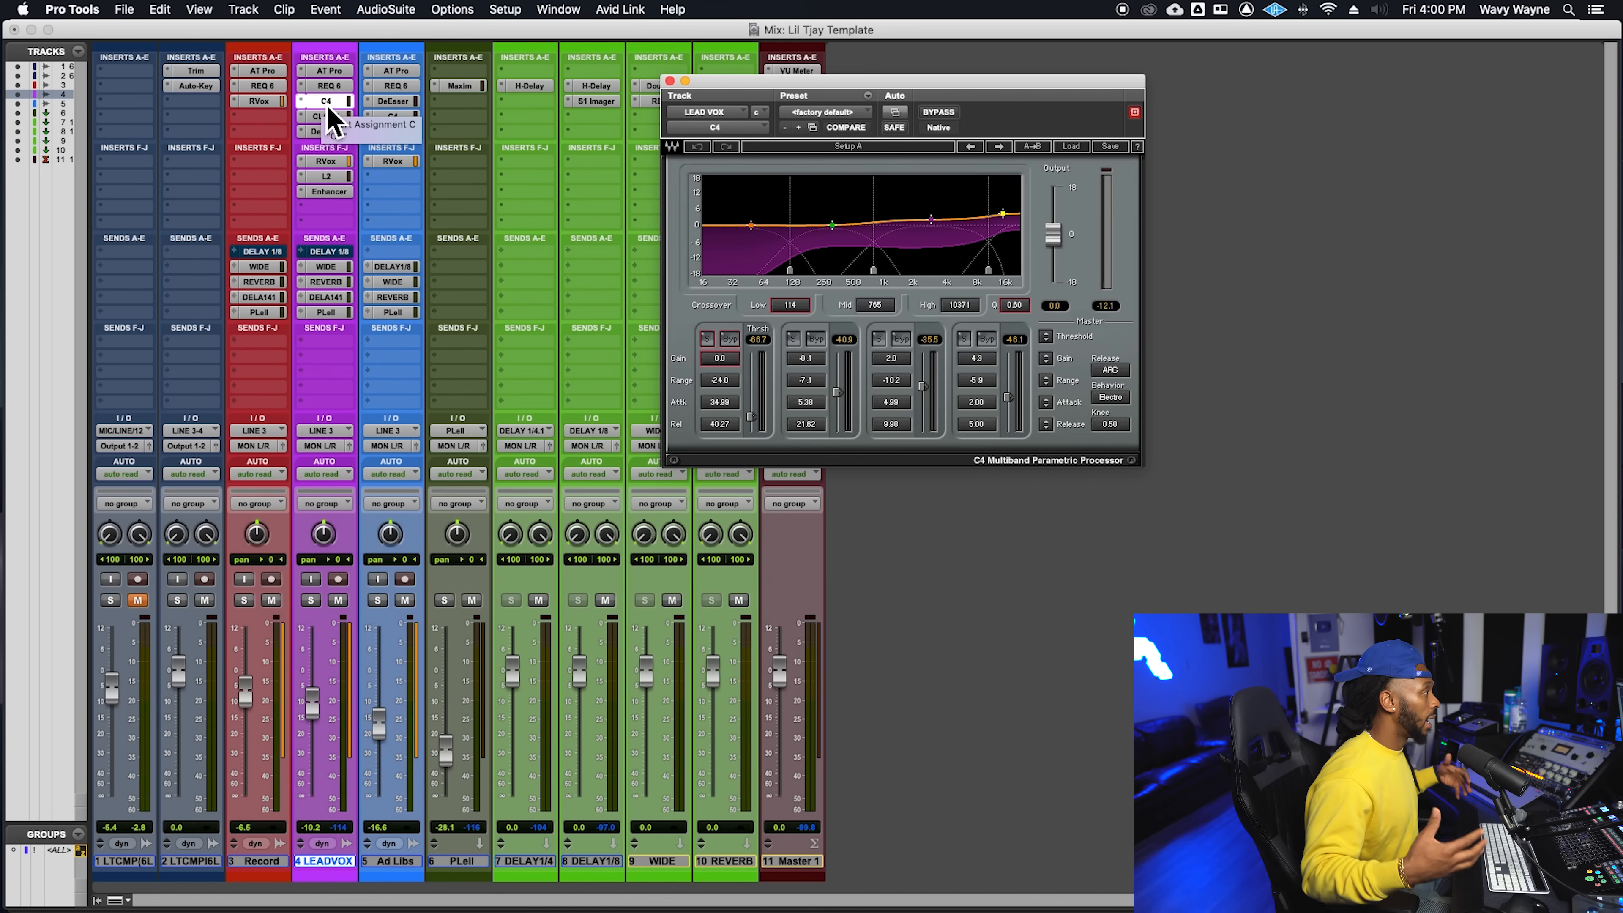
- Bypass the LEAD VOX inserts Enhancer, L2, RVox, DeEsser, CLA-76 and C4, and solo the track
{"action": "left_click", "coordinate": [340, 192], "text": "super"}
{"action": "left_click", "coordinate": [340, 176], "text": "super"}
{"action": "left_click", "coordinate": [340, 161], "text": "super"}
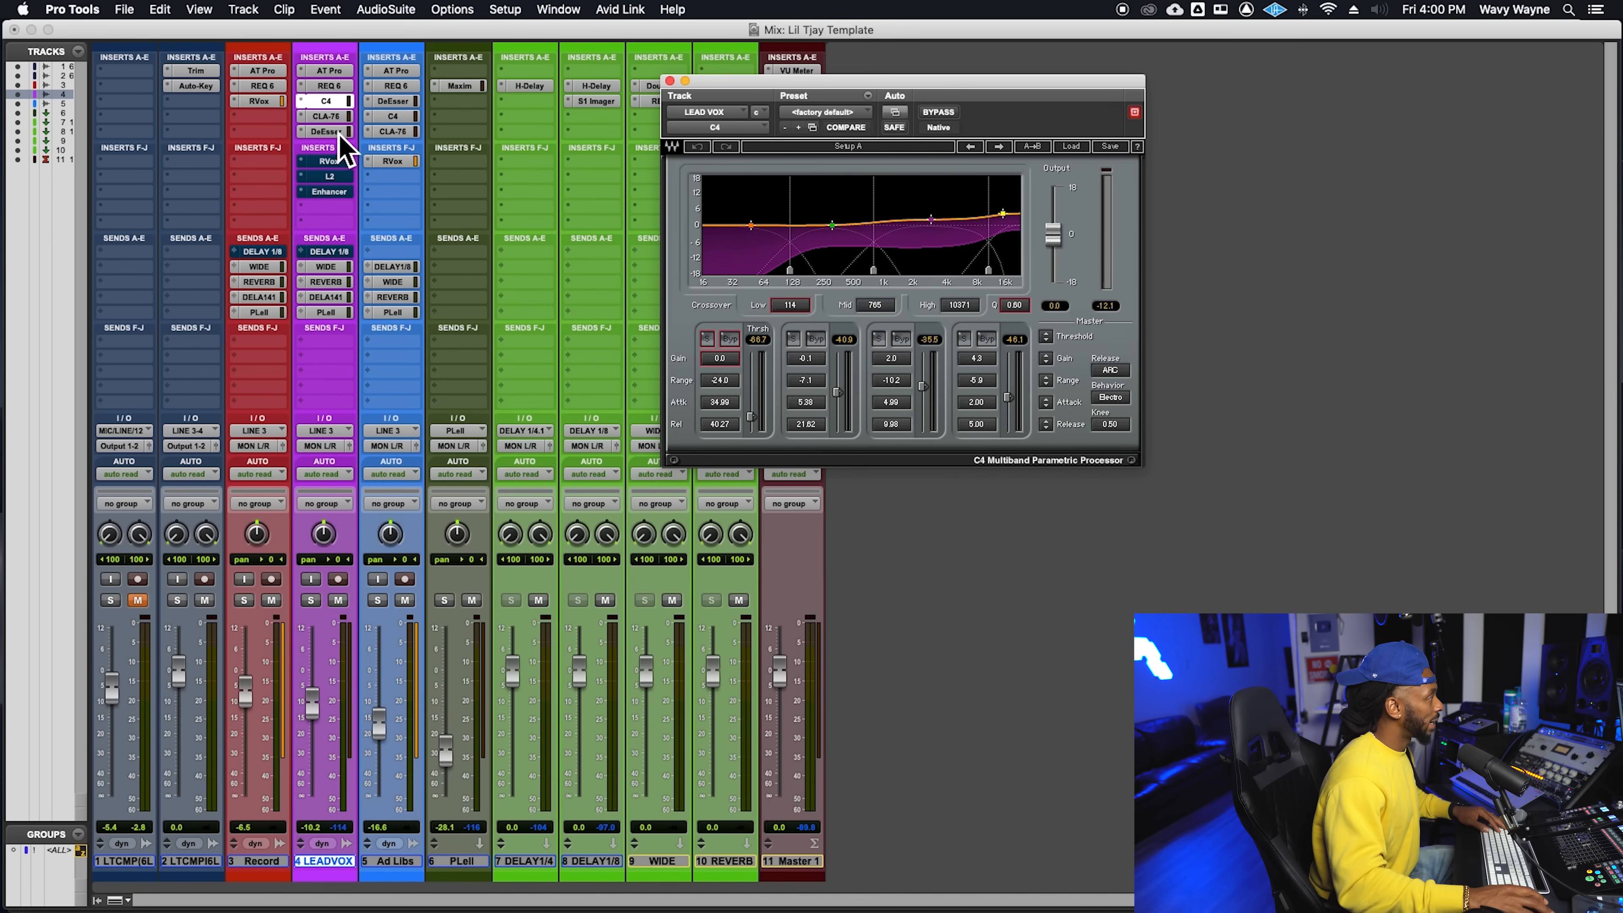
{"action": "left_click", "coordinate": [340, 116], "text": "super"}
{"action": "left_click", "coordinate": [329, 101], "text": "super"}
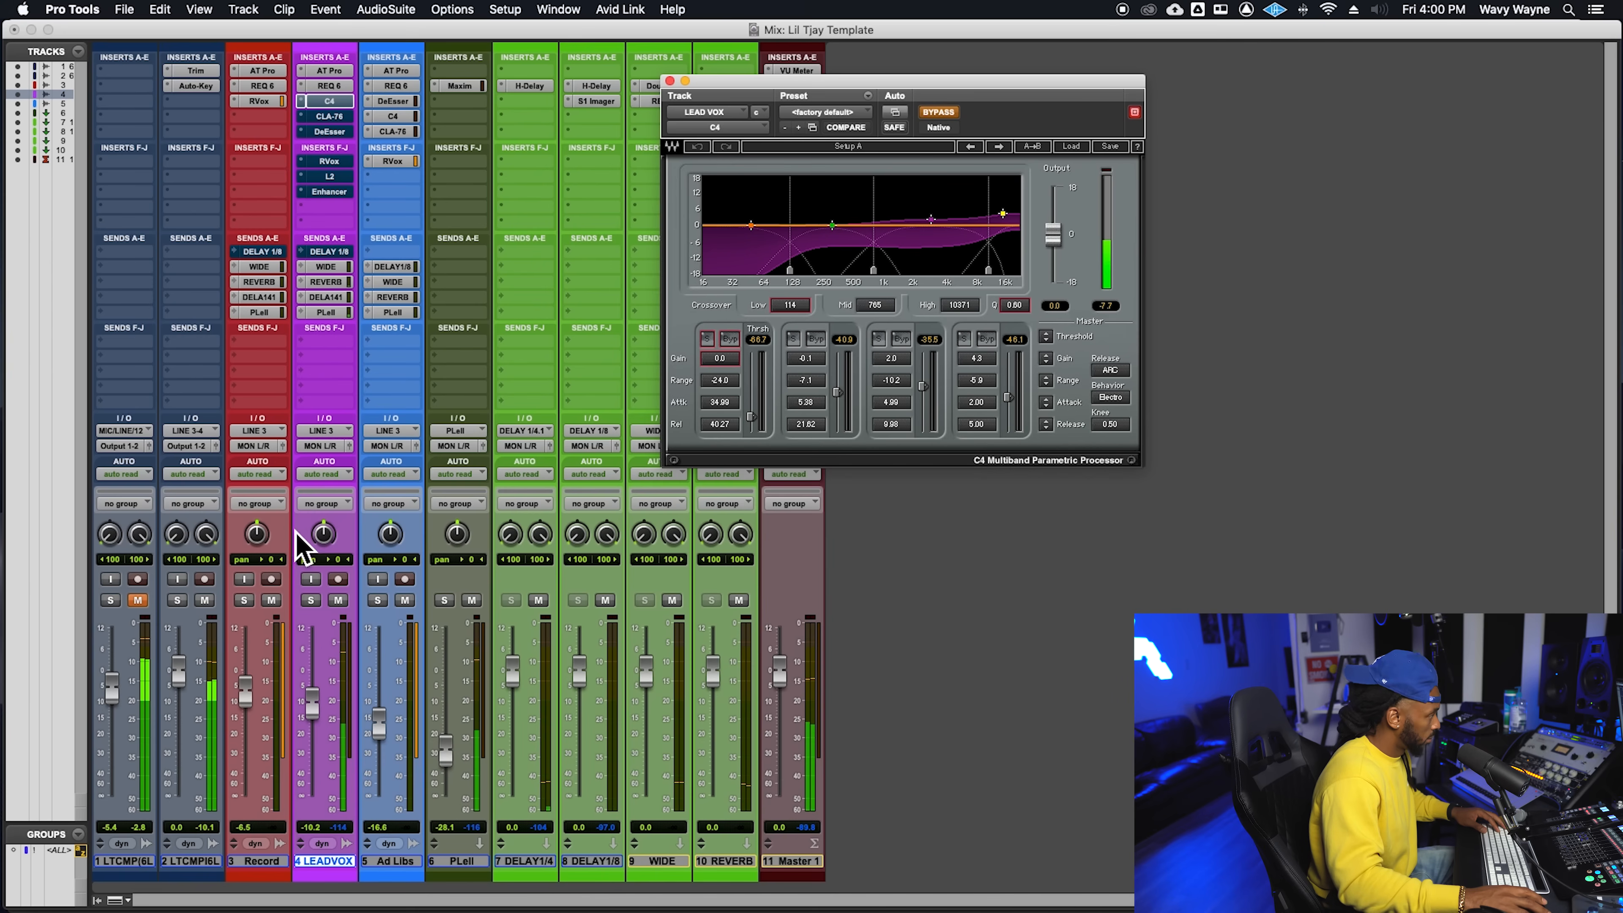
{"action": "left_click", "coordinate": [319, 605]}
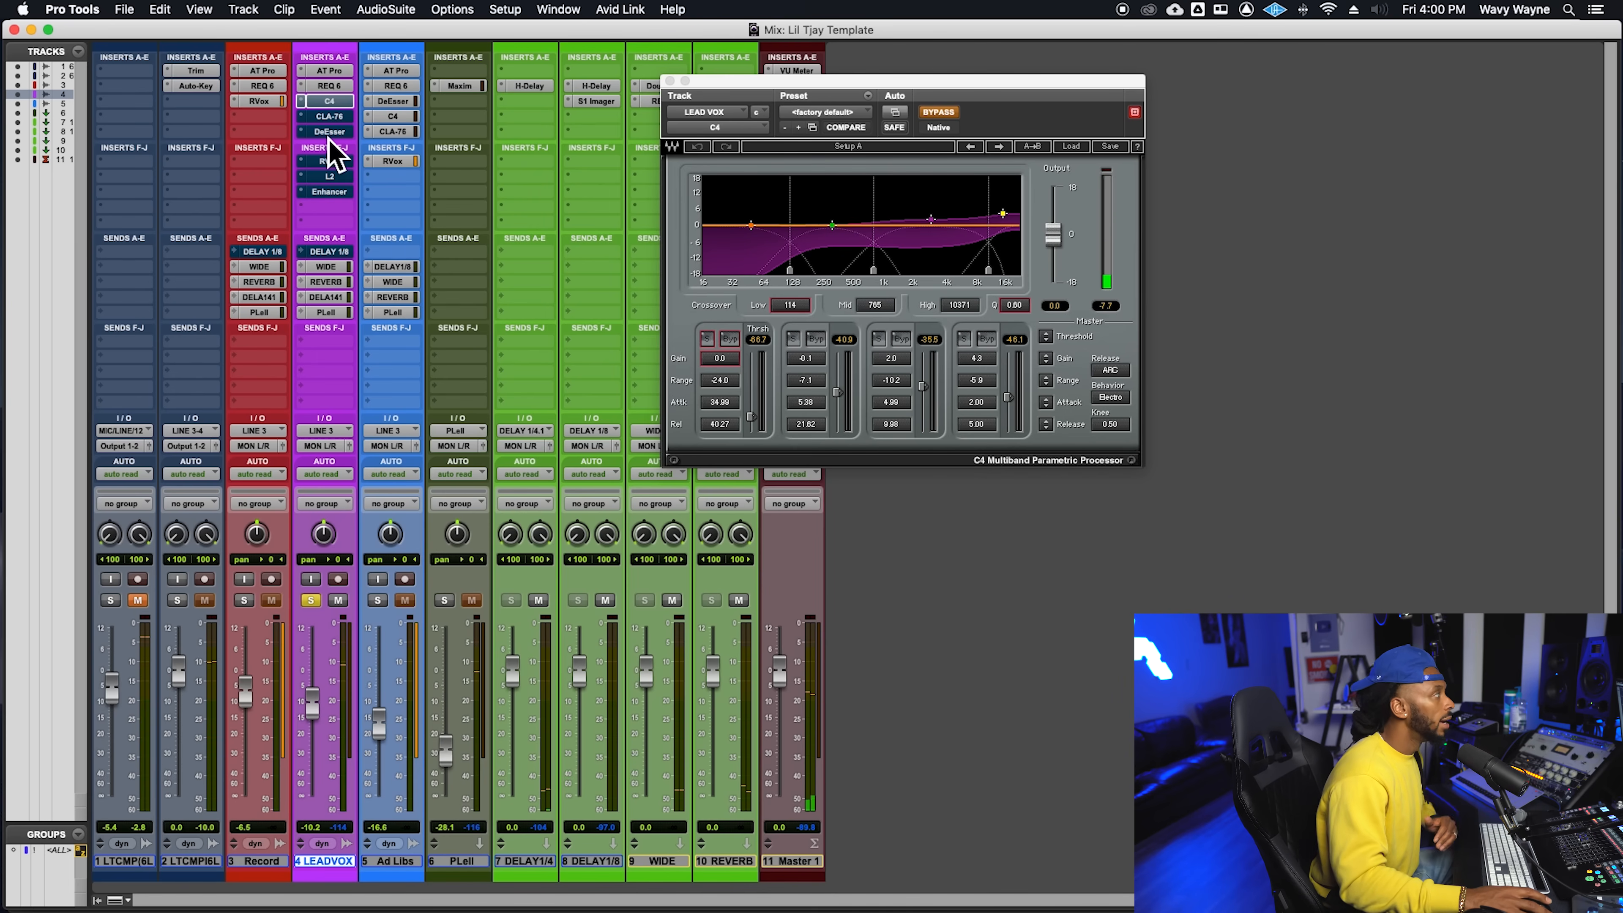
- Take the C4 and the CLA-76 on LEAD VOX out of bypass, closing the C4 window in between
{"action": "left_click", "coordinate": [350, 100], "text": "super"}
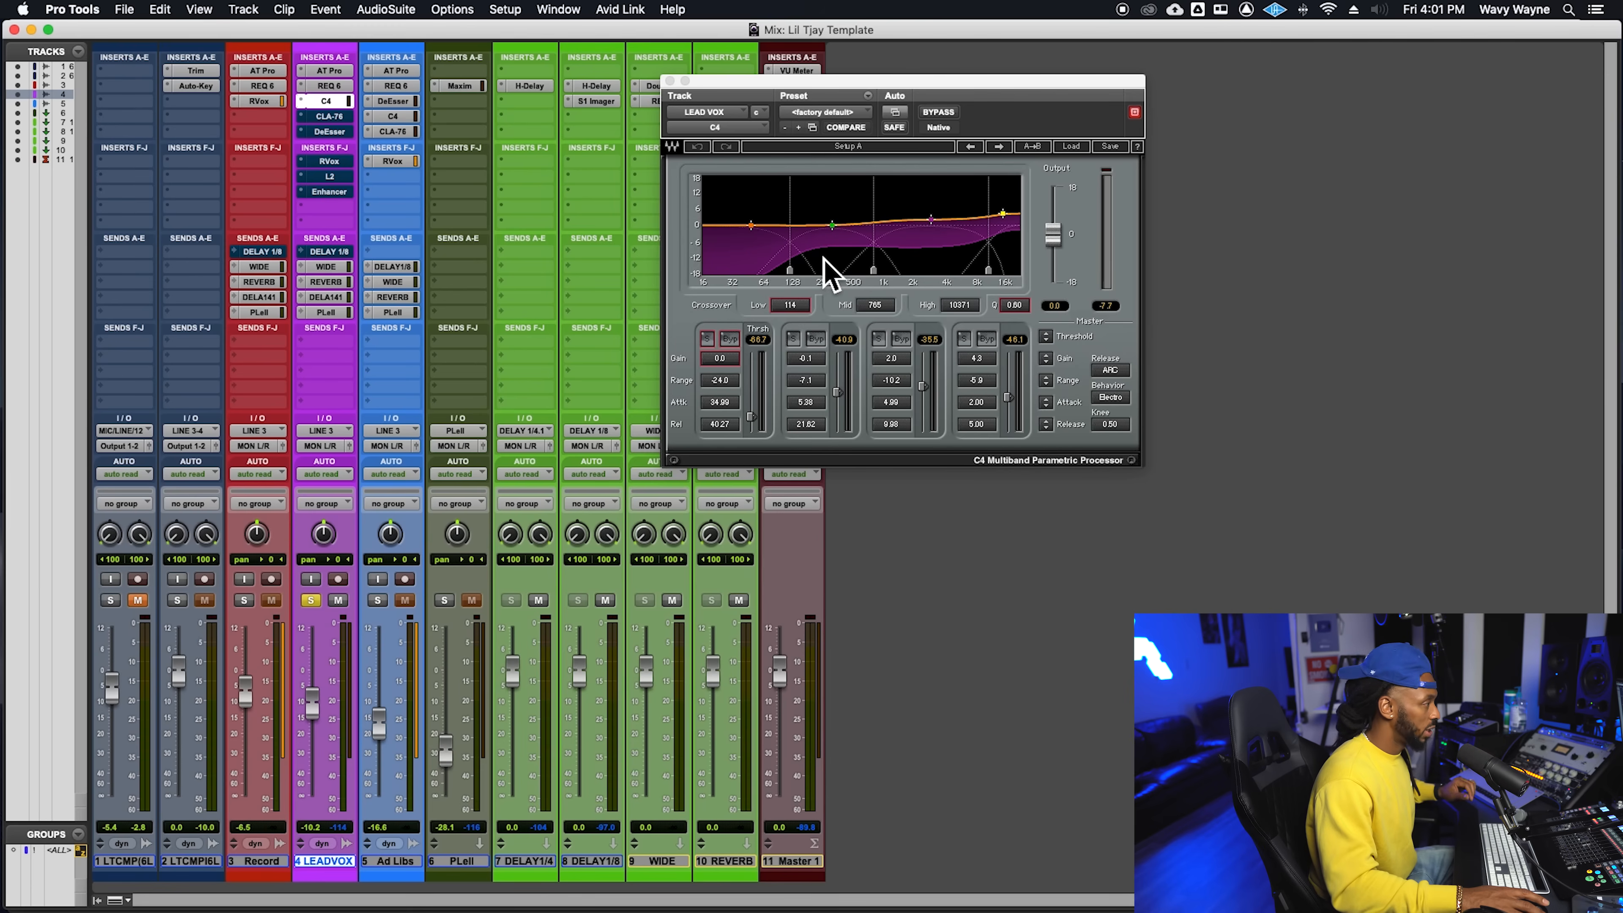
{"action": "left_click", "coordinate": [669, 81]}
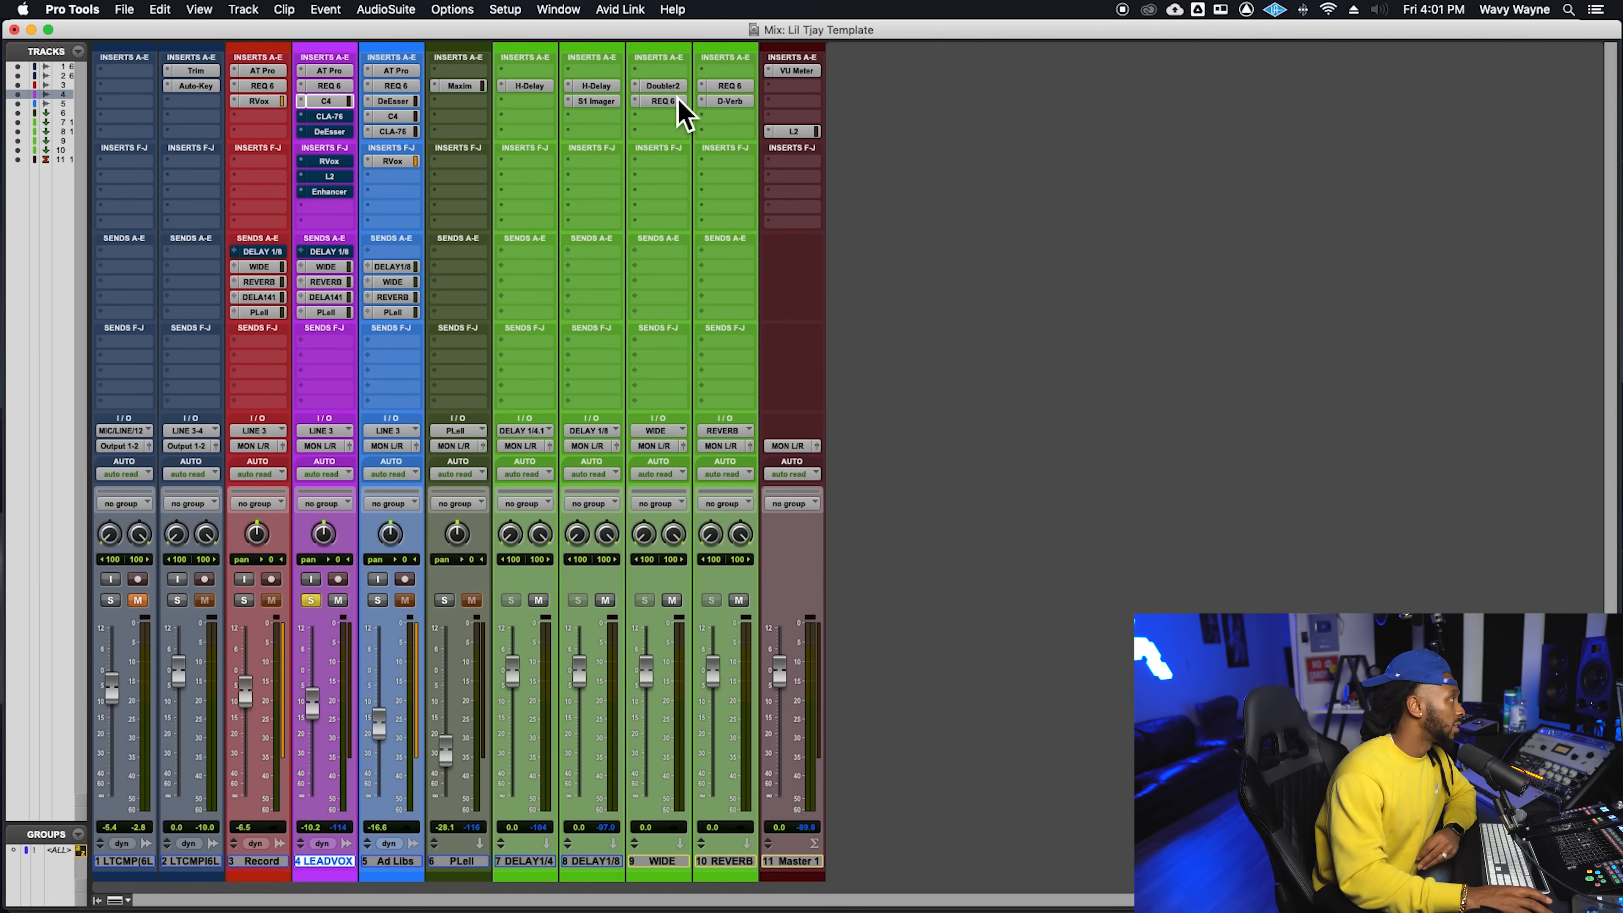
{"action": "left_click", "coordinate": [333, 116]}
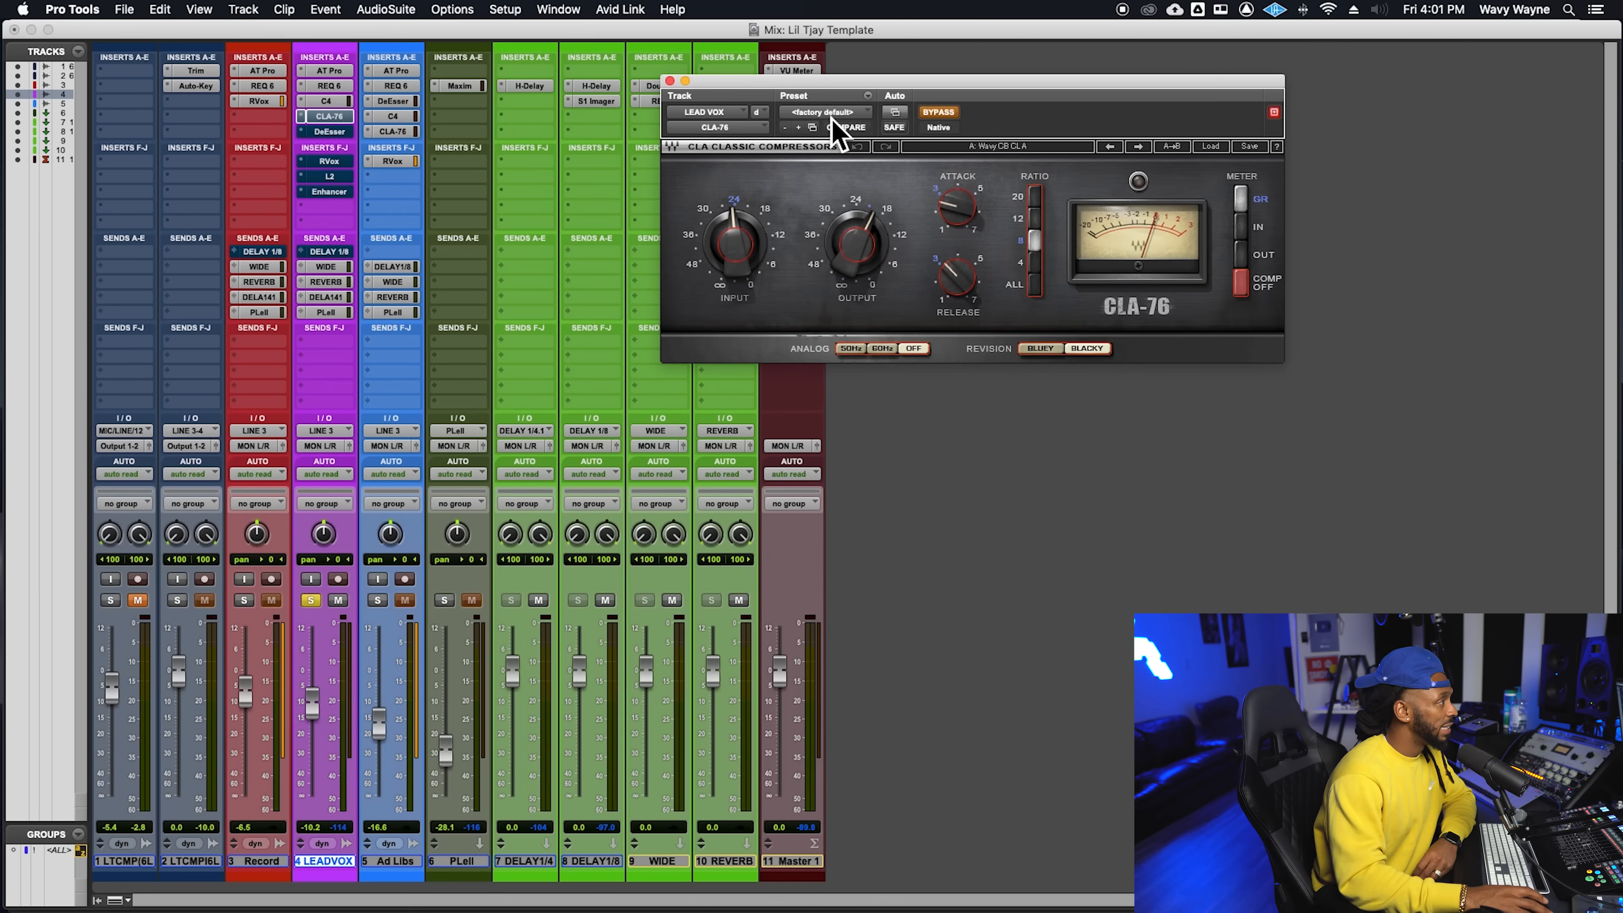
{"action": "left_click_drag", "start_coordinate": [852, 86], "coordinate": [825, 152]}
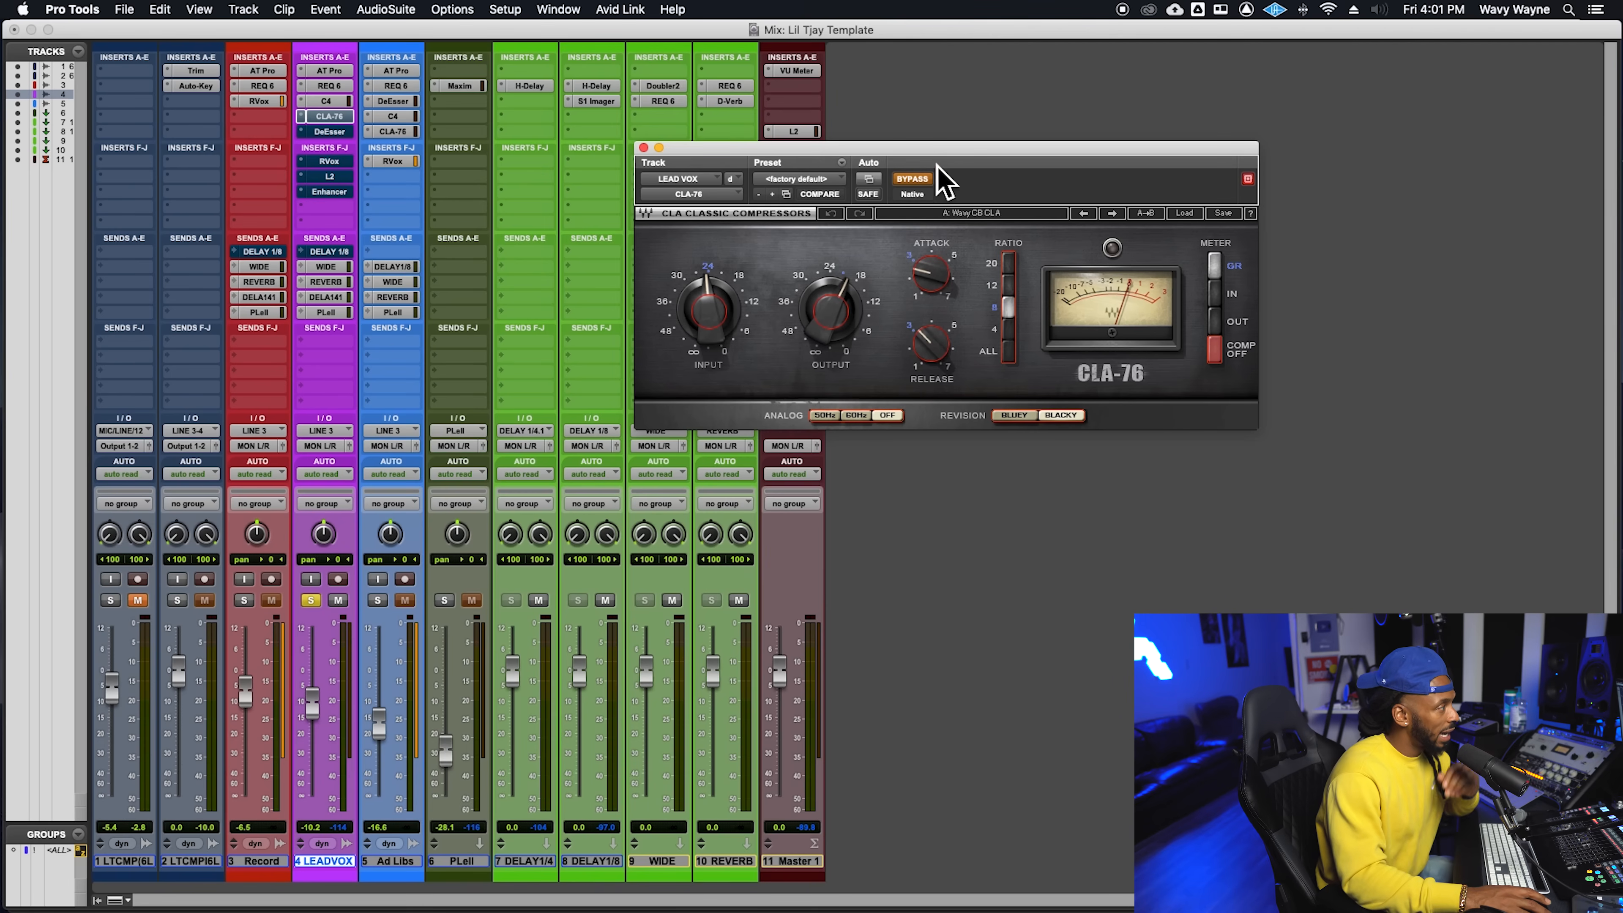
{"action": "left_click", "coordinate": [917, 183]}
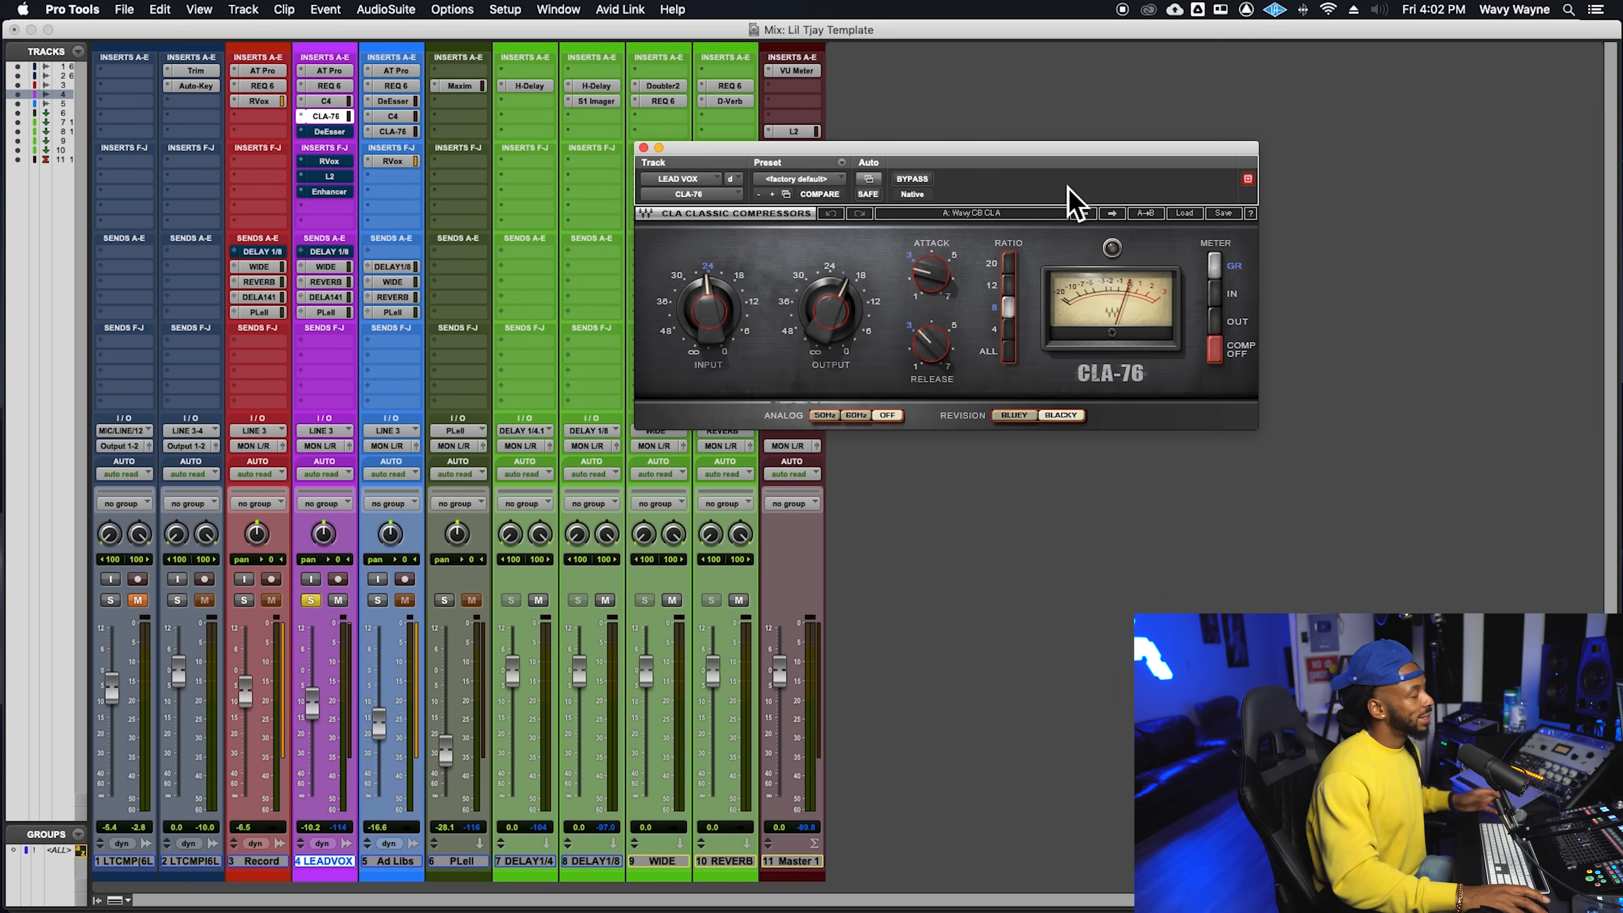
- Take the DeEsser on LEAD VOX out of bypass, review its settings and close its window
{"action": "left_click", "coordinate": [350, 136], "text": "super"}
{"action": "left_click", "coordinate": [351, 138]}
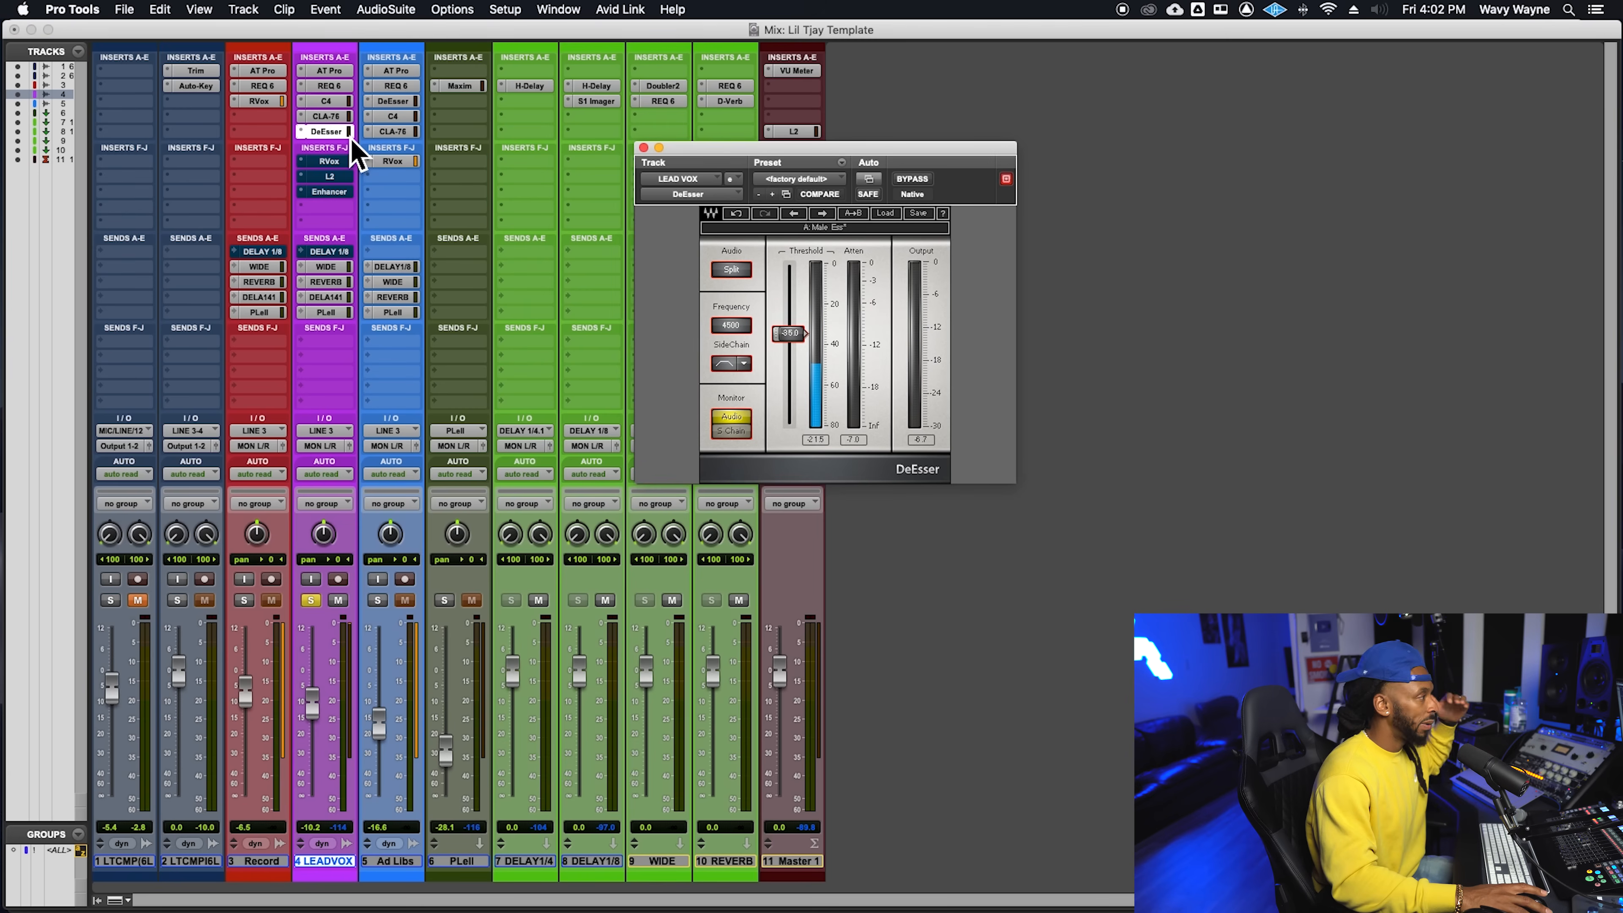
{"action": "left_click", "coordinate": [351, 138]}
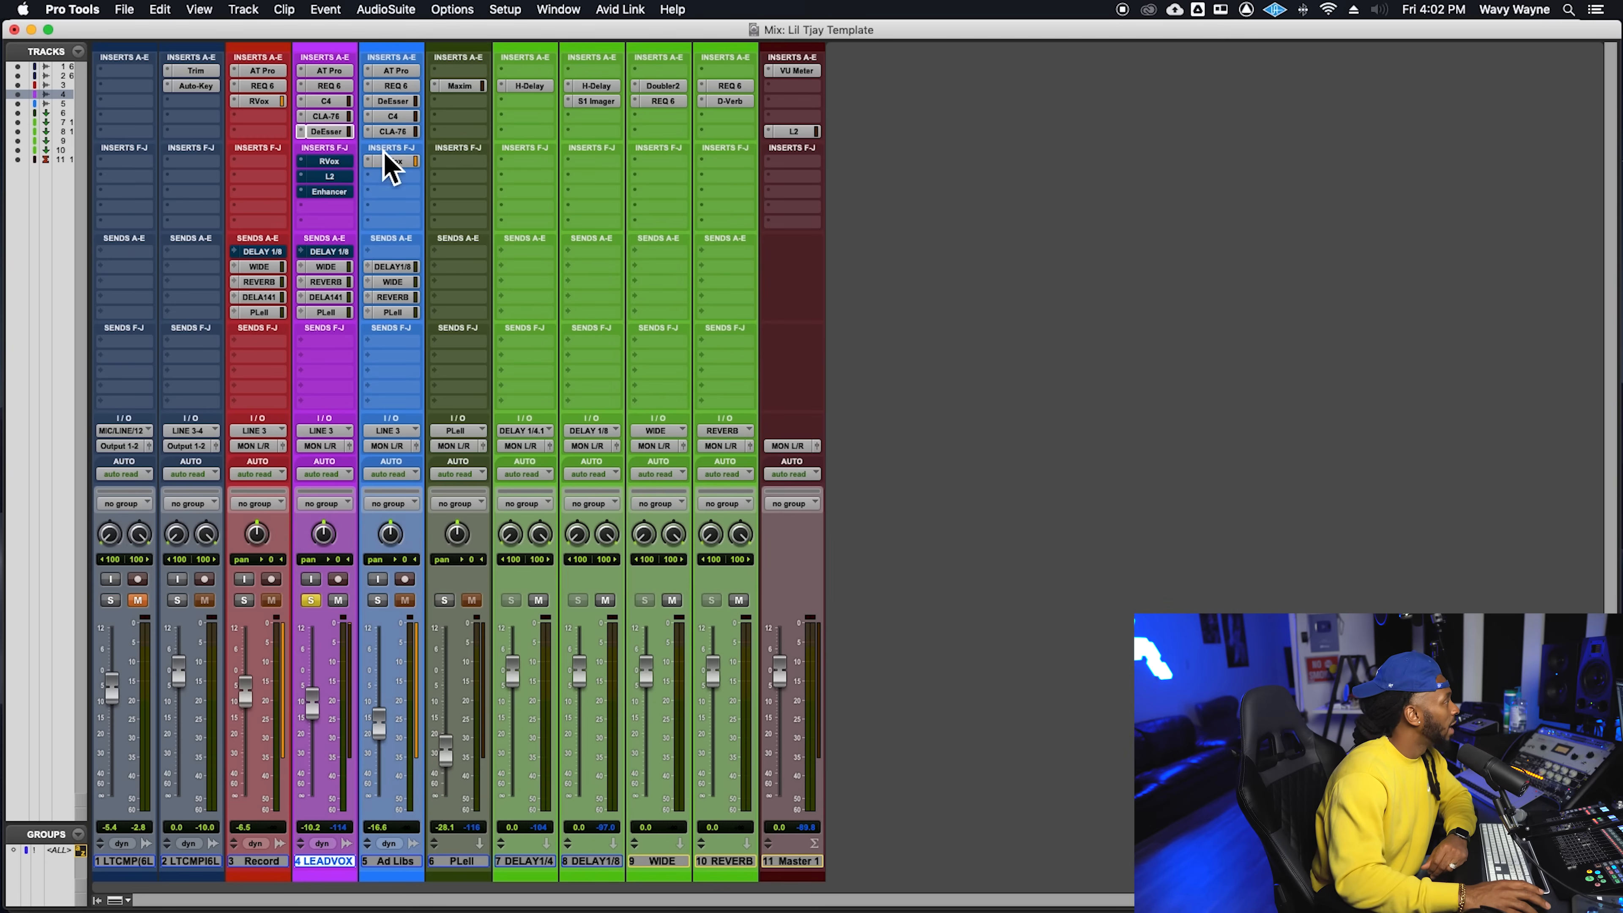
- Take the RVox on LEAD VOX out of bypass during playback, stop and save the session
{"action": "left_click", "coordinate": [341, 175]}
{"action": "left_click", "coordinate": [342, 166]}
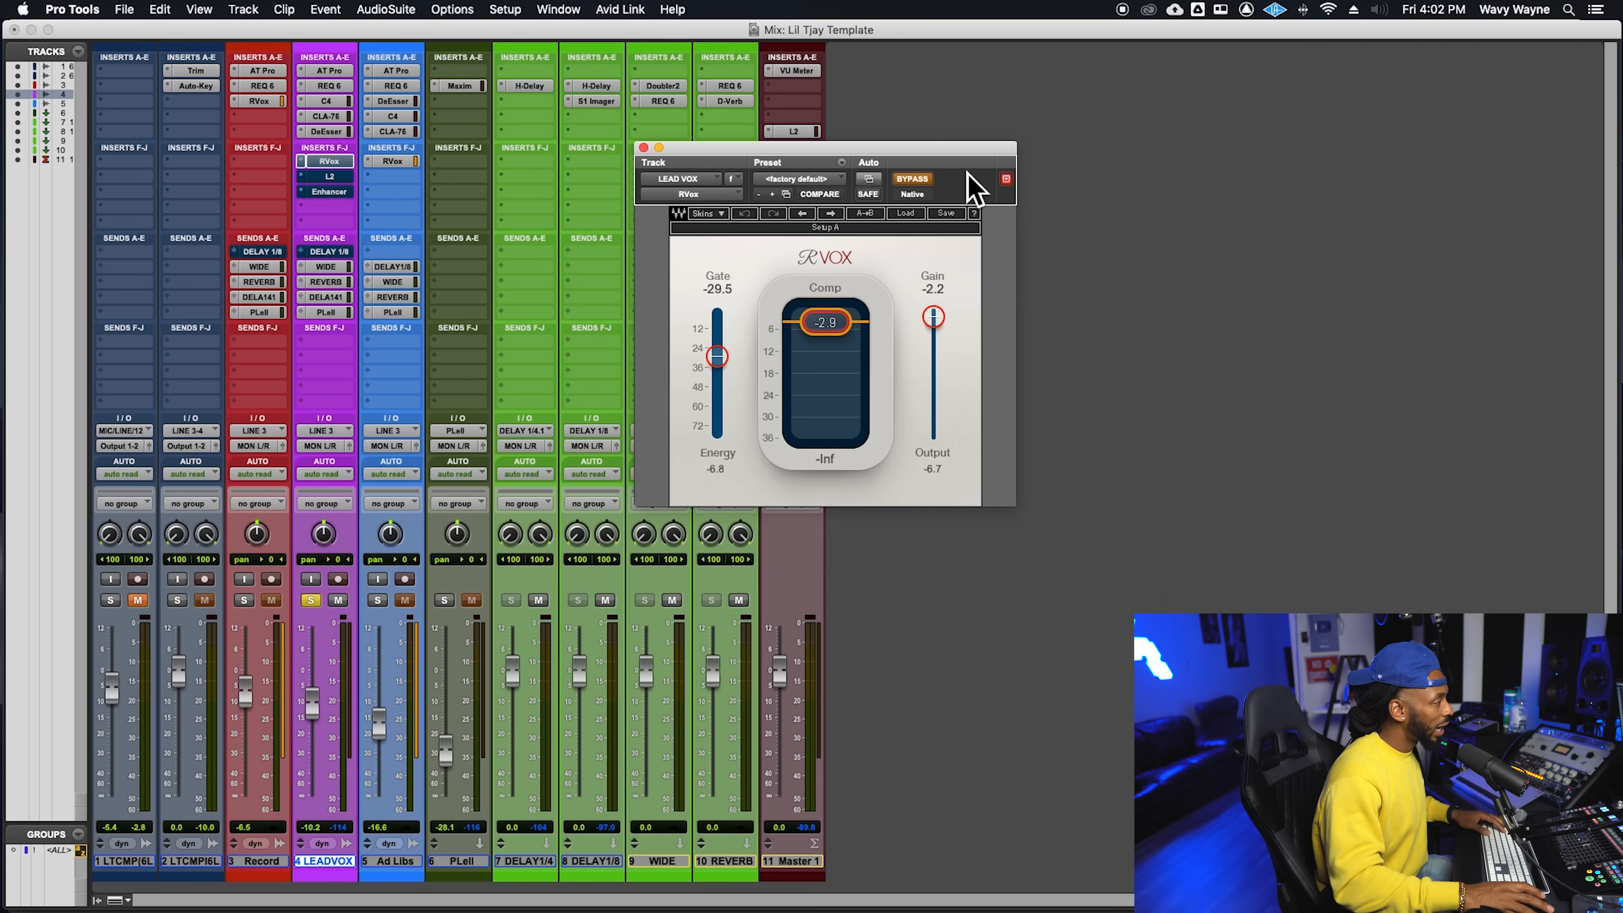
{"action": "key", "text": "space"}
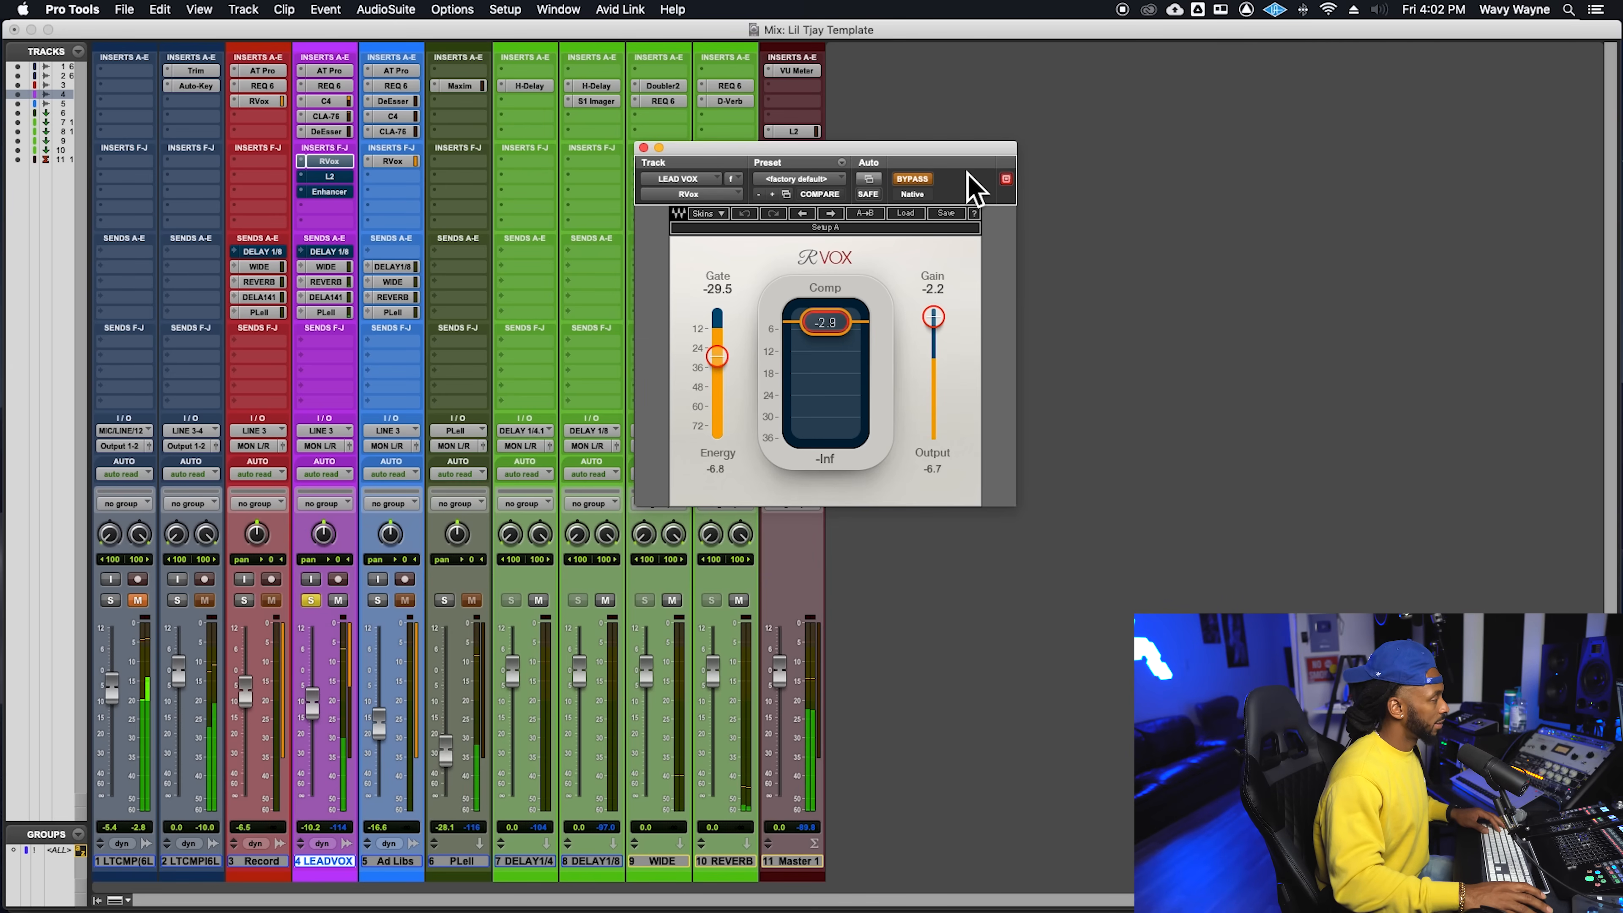
{"action": "left_click", "coordinate": [922, 180]}
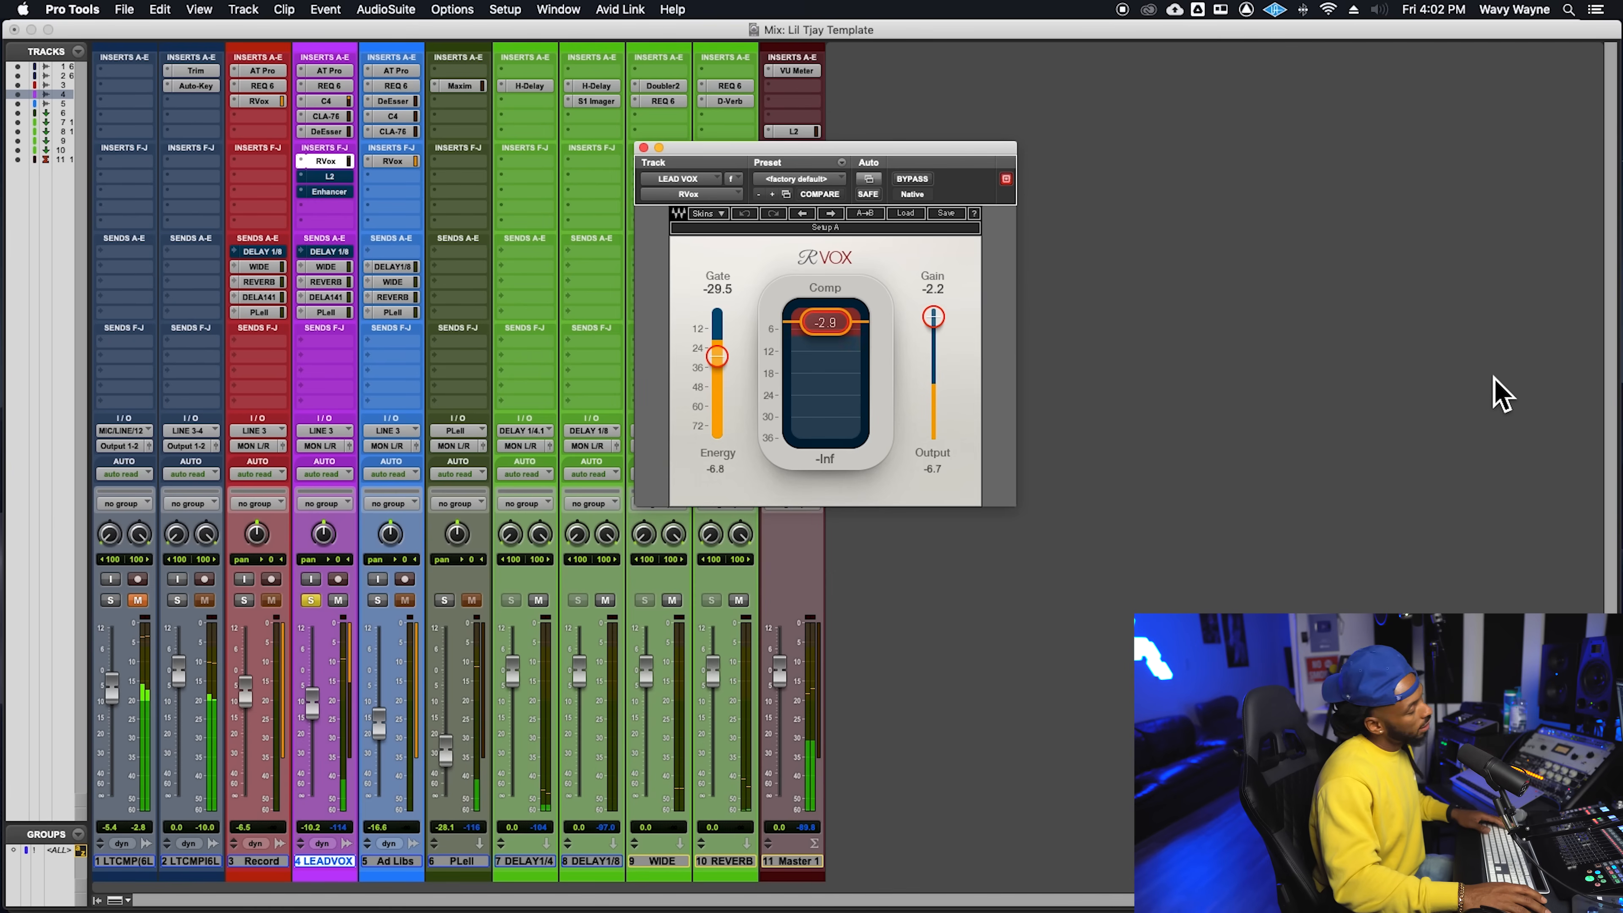
{"action": "key", "text": "space"}
{"action": "key", "text": "super+s"}
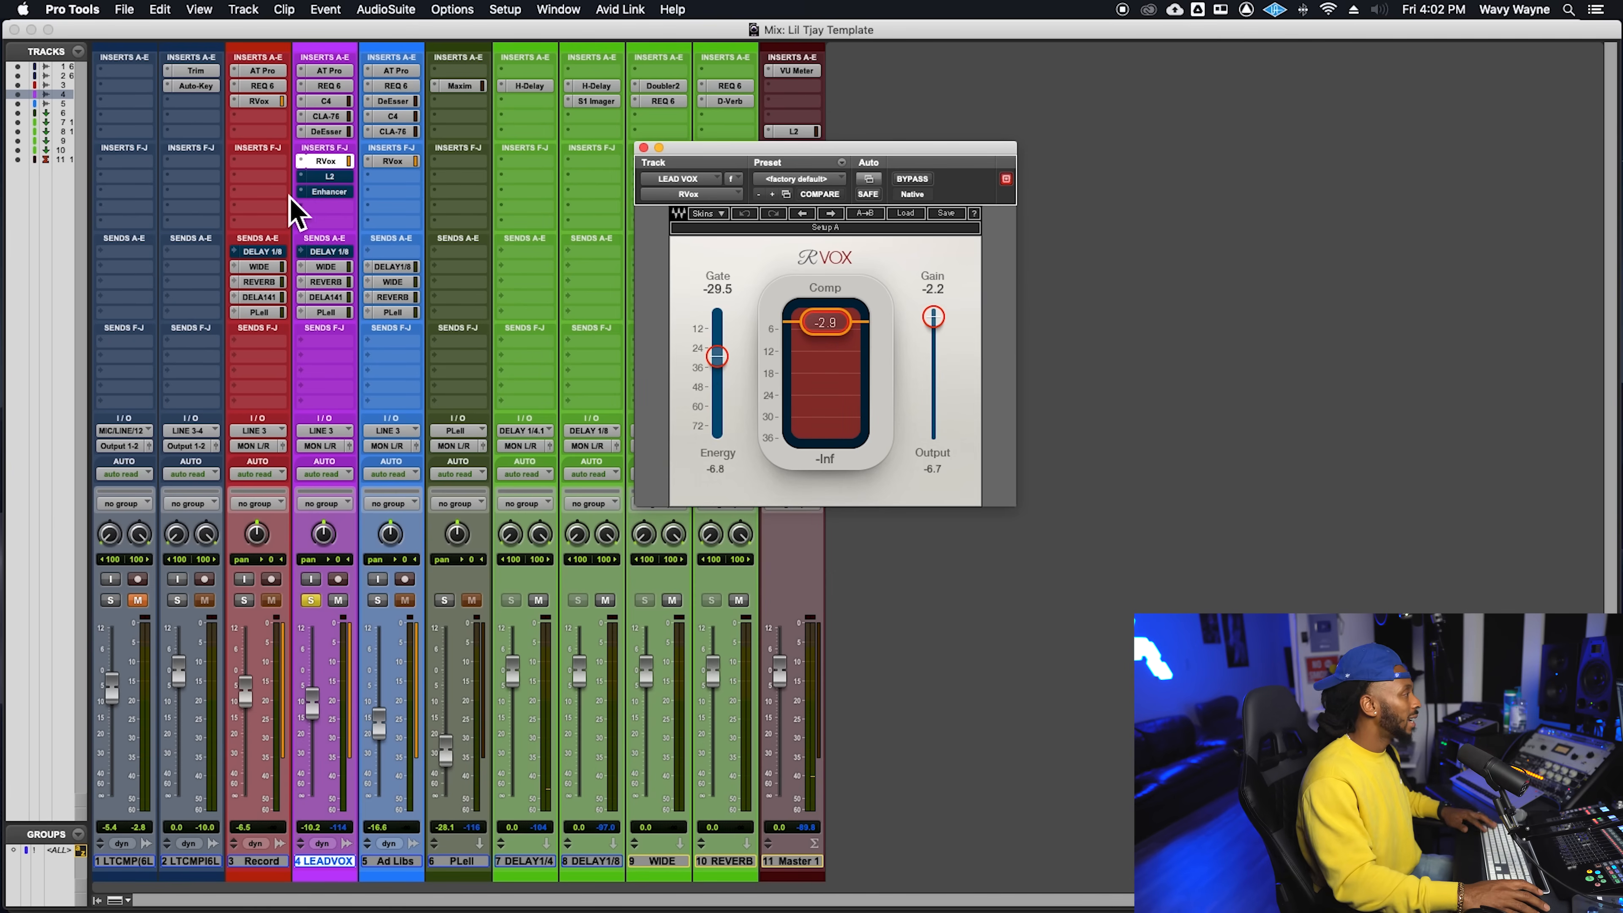
- Take the L2 Ultramaximizer on LEAD VOX out of bypass and audition the vocal through it
{"action": "left_click", "coordinate": [327, 176]}
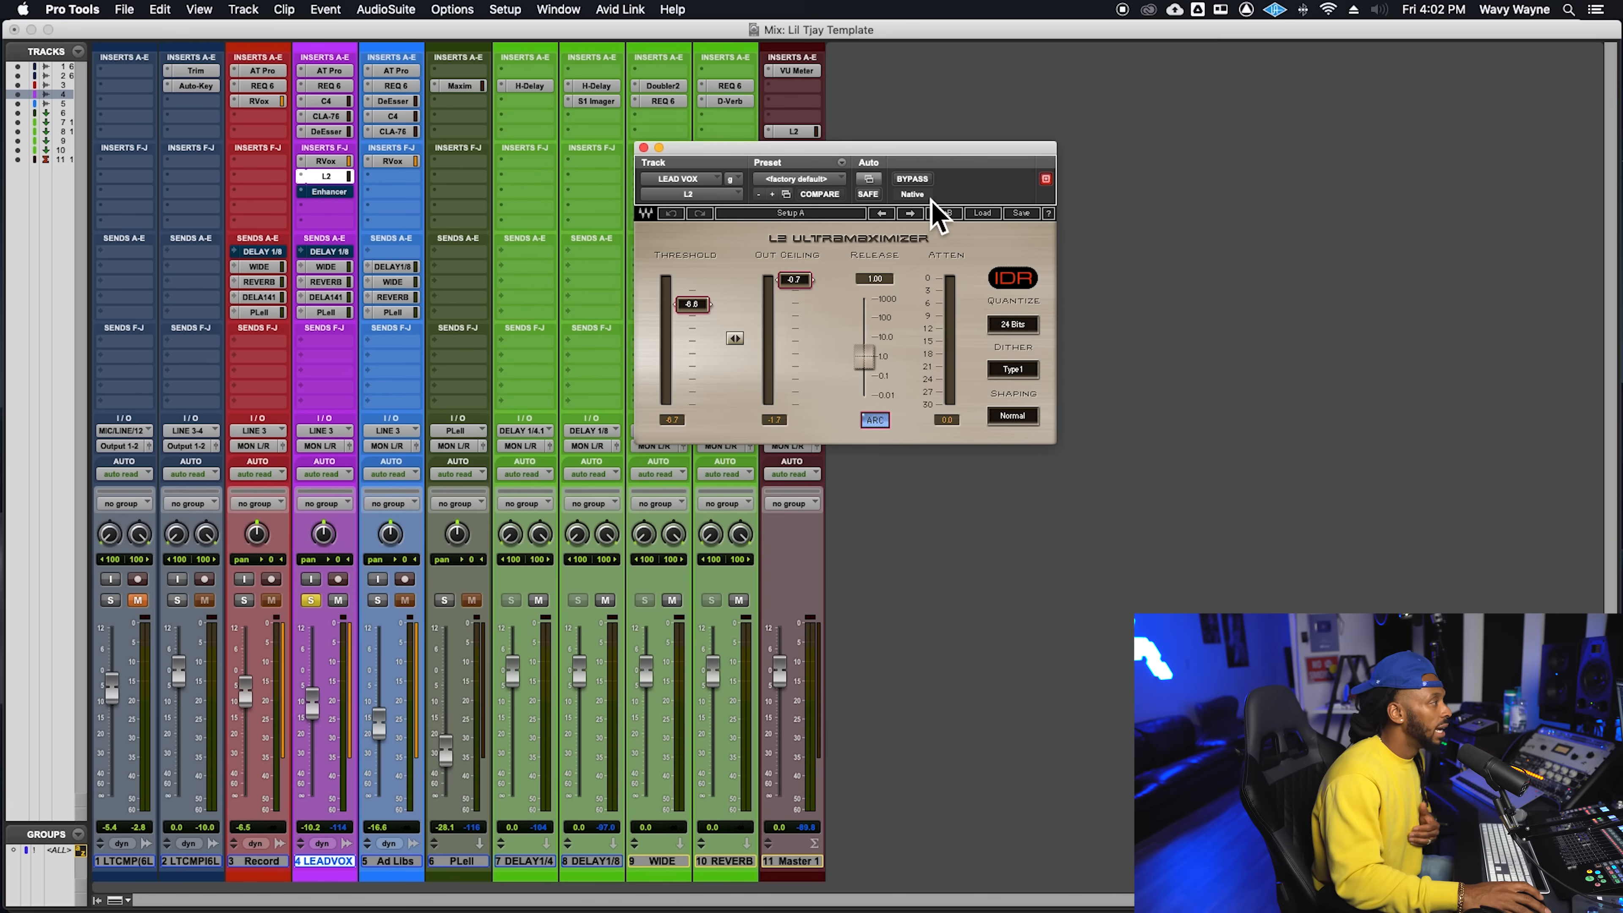
{"action": "left_click_drag", "start_coordinate": [921, 156], "coordinate": [920, 164]}
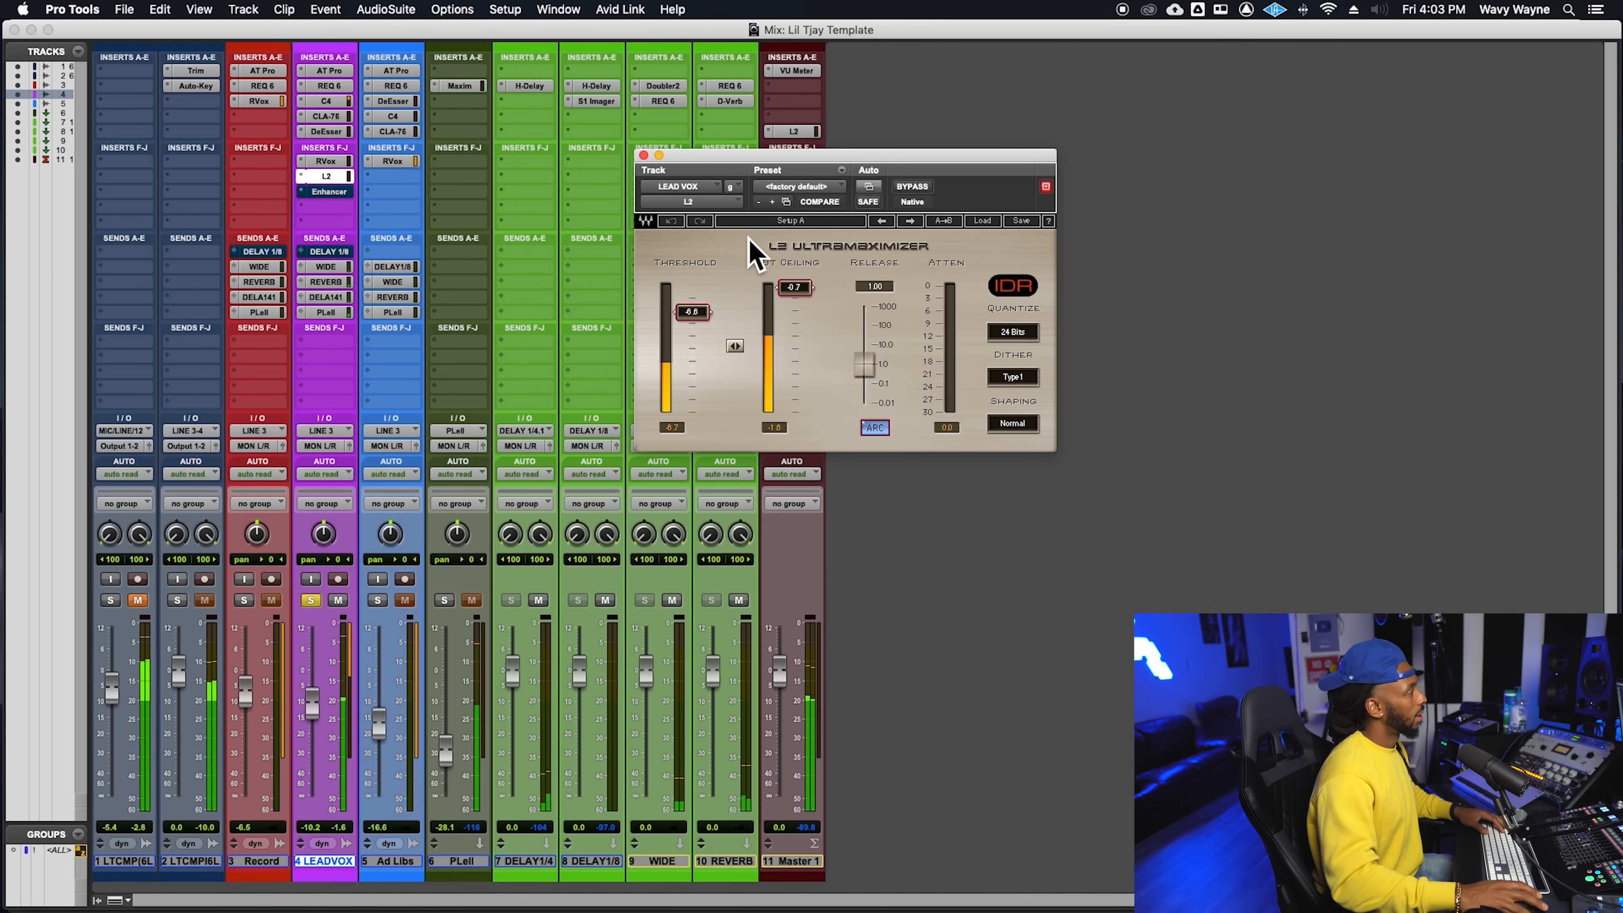
{"action": "key", "text": "space"}
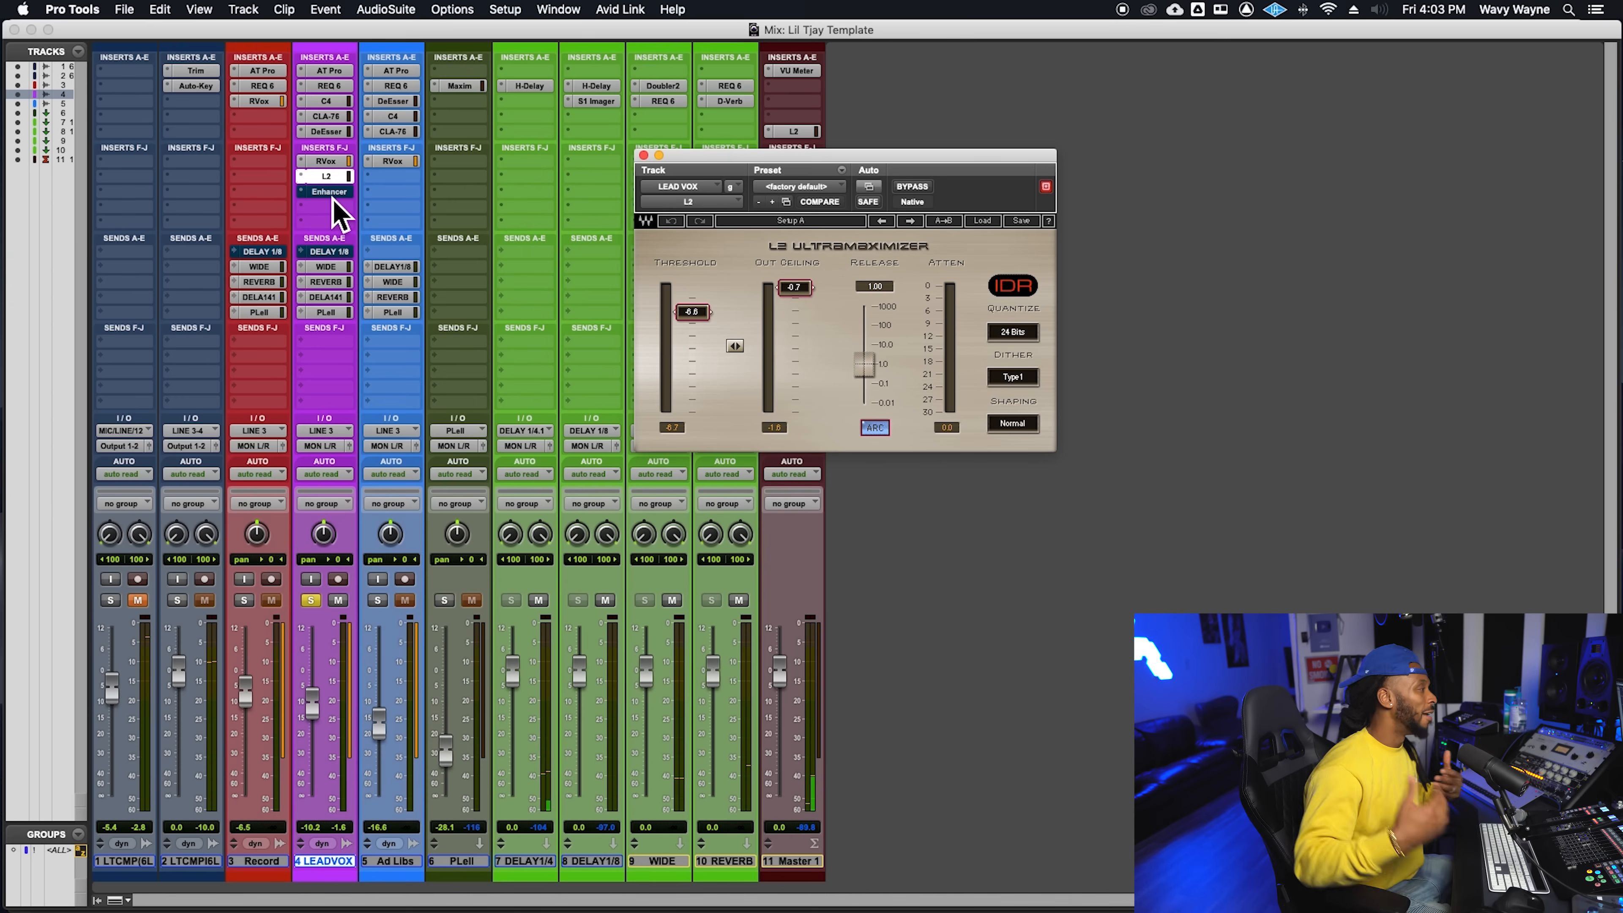
- Activate the AIR Enhancer on LEAD VOX, compare it bypassed and active during playback, leave it active and save the session
{"action": "left_click", "coordinate": [330, 194]}
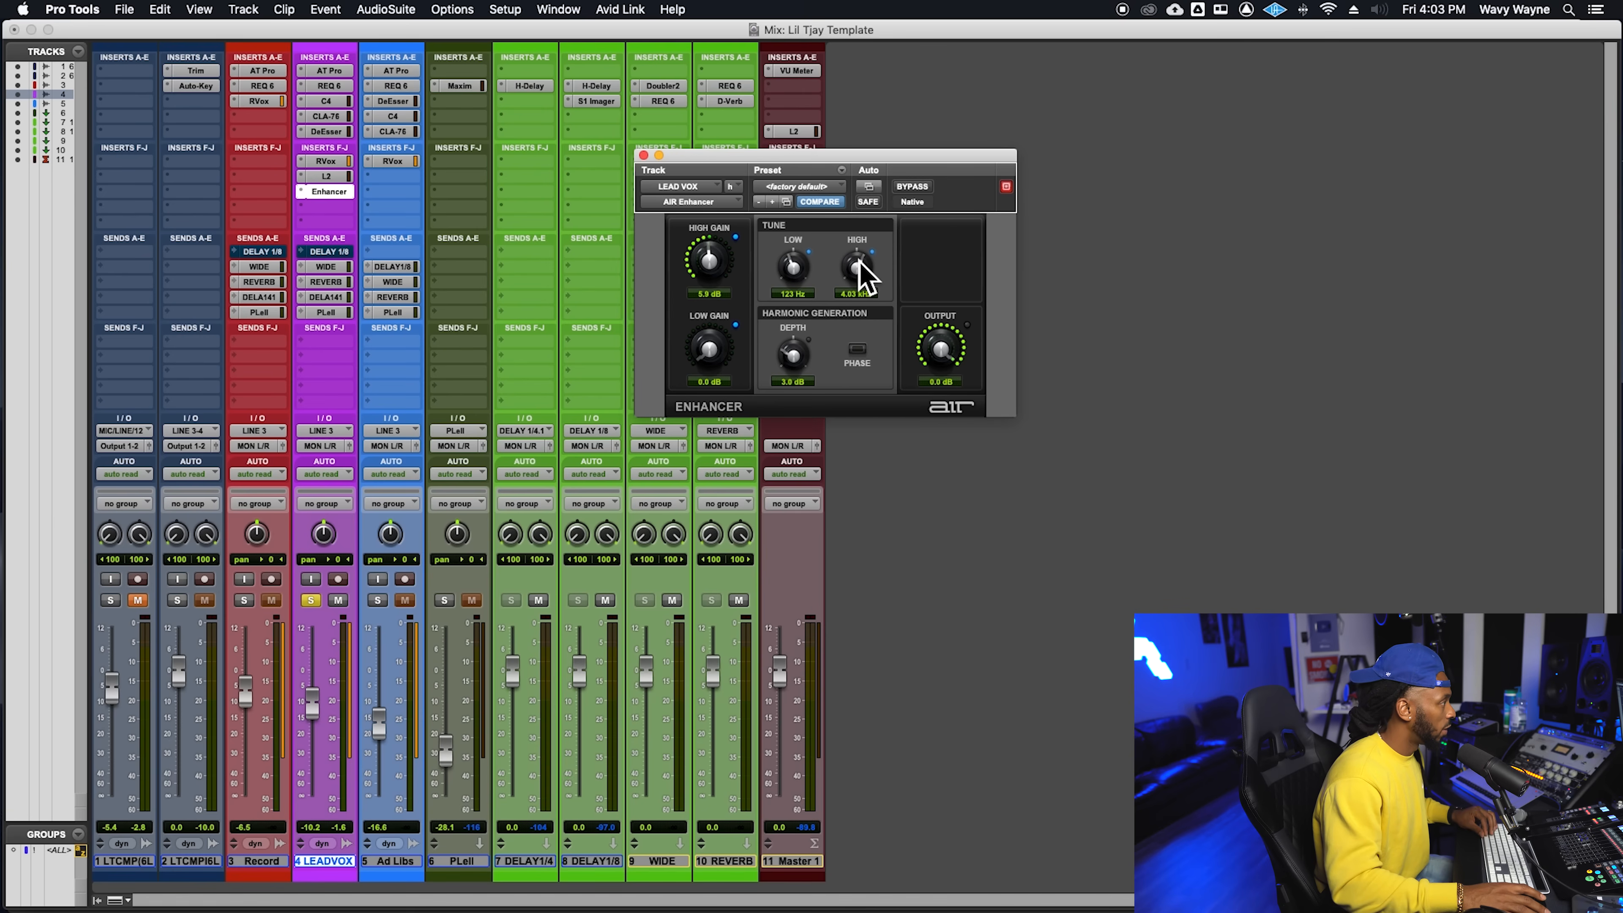
{"action": "key", "text": "space"}
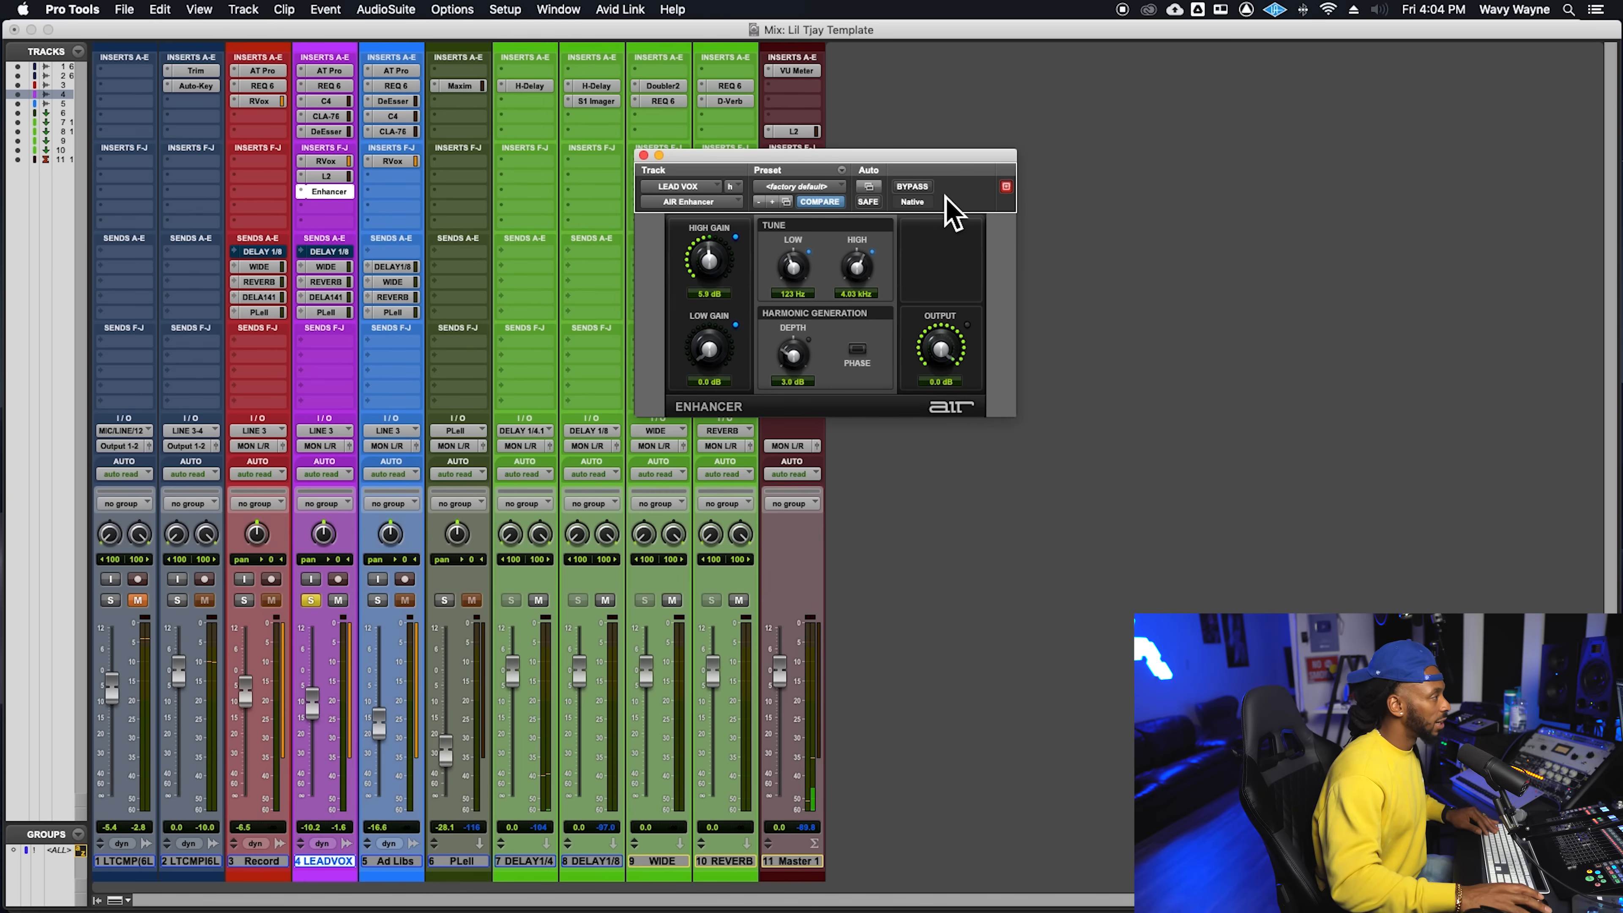
{"action": "left_click", "coordinate": [920, 187]}
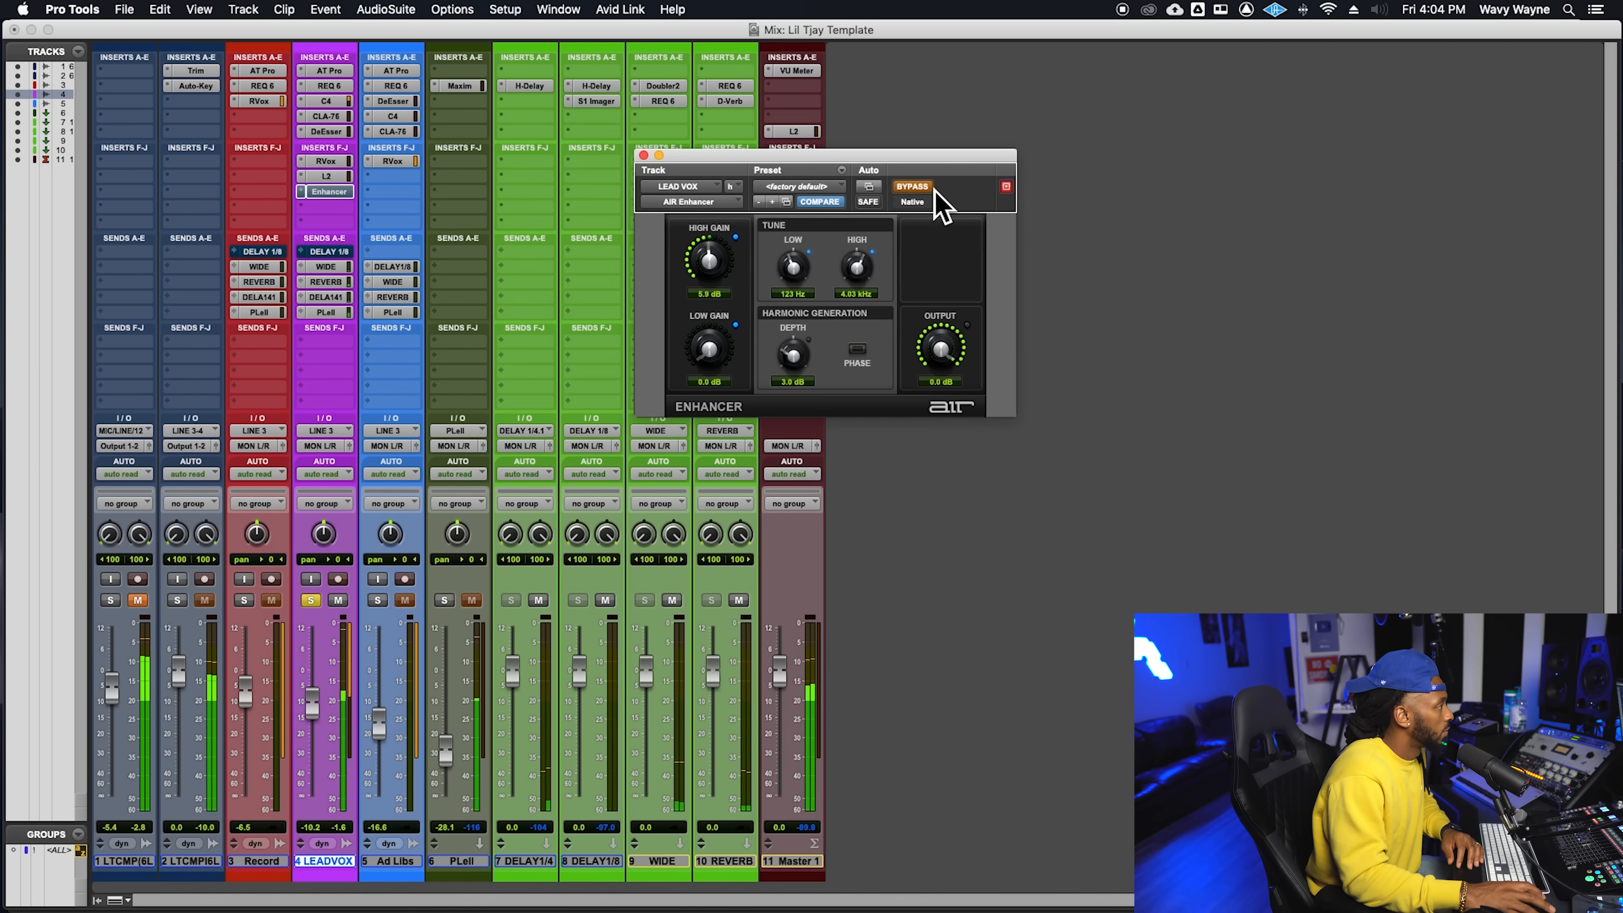
{"action": "left_click", "coordinate": [934, 191]}
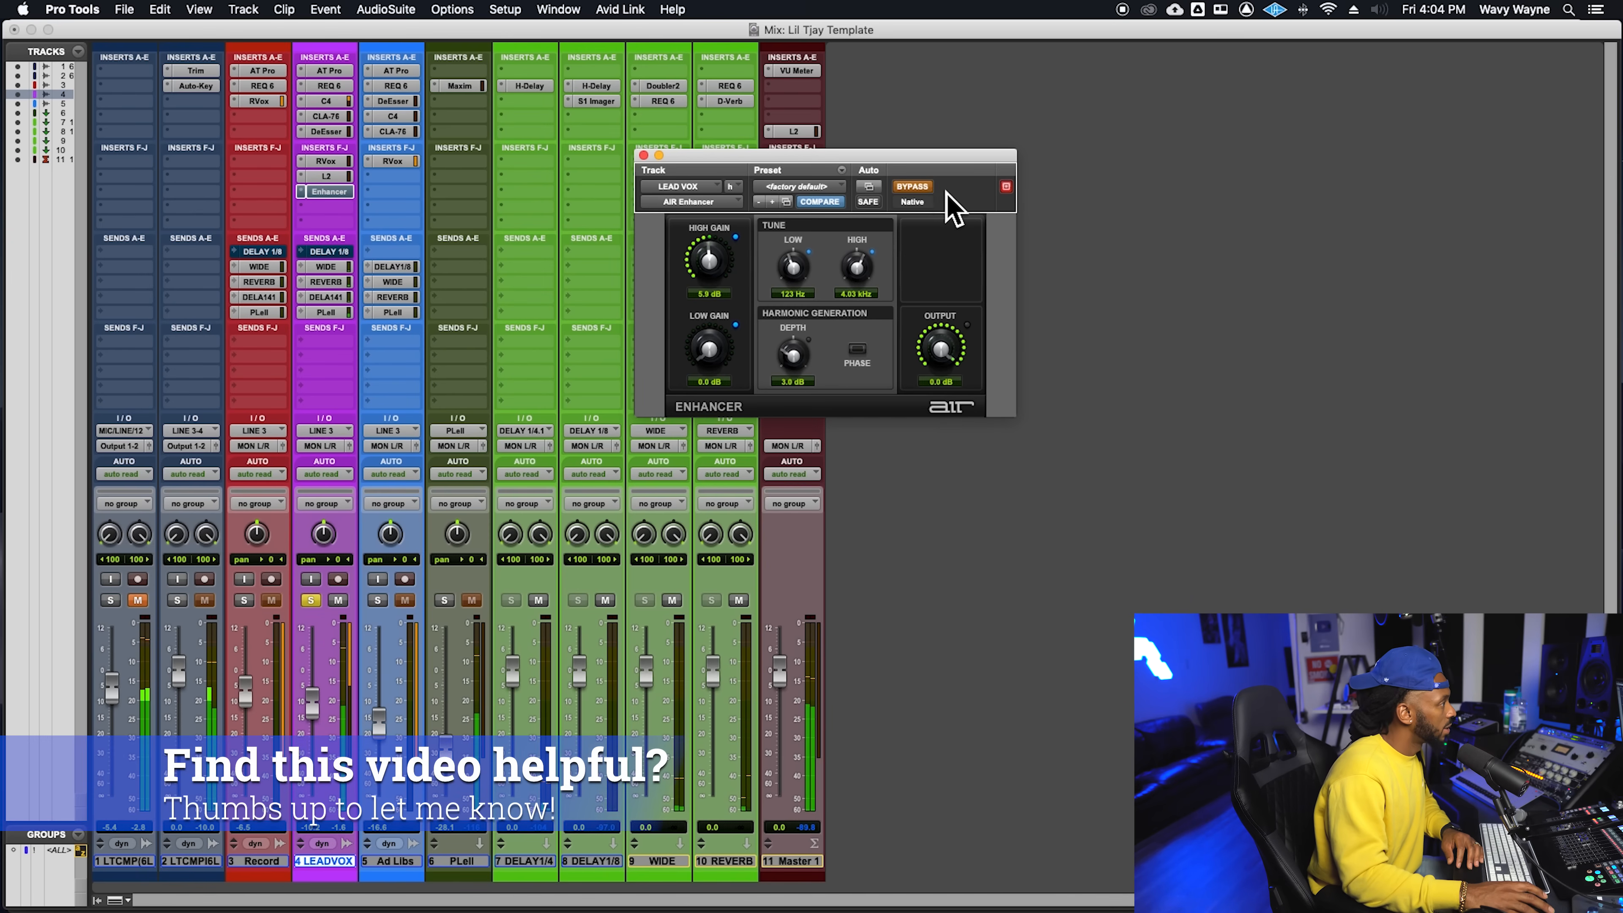
{"action": "left_click", "coordinate": [920, 188]}
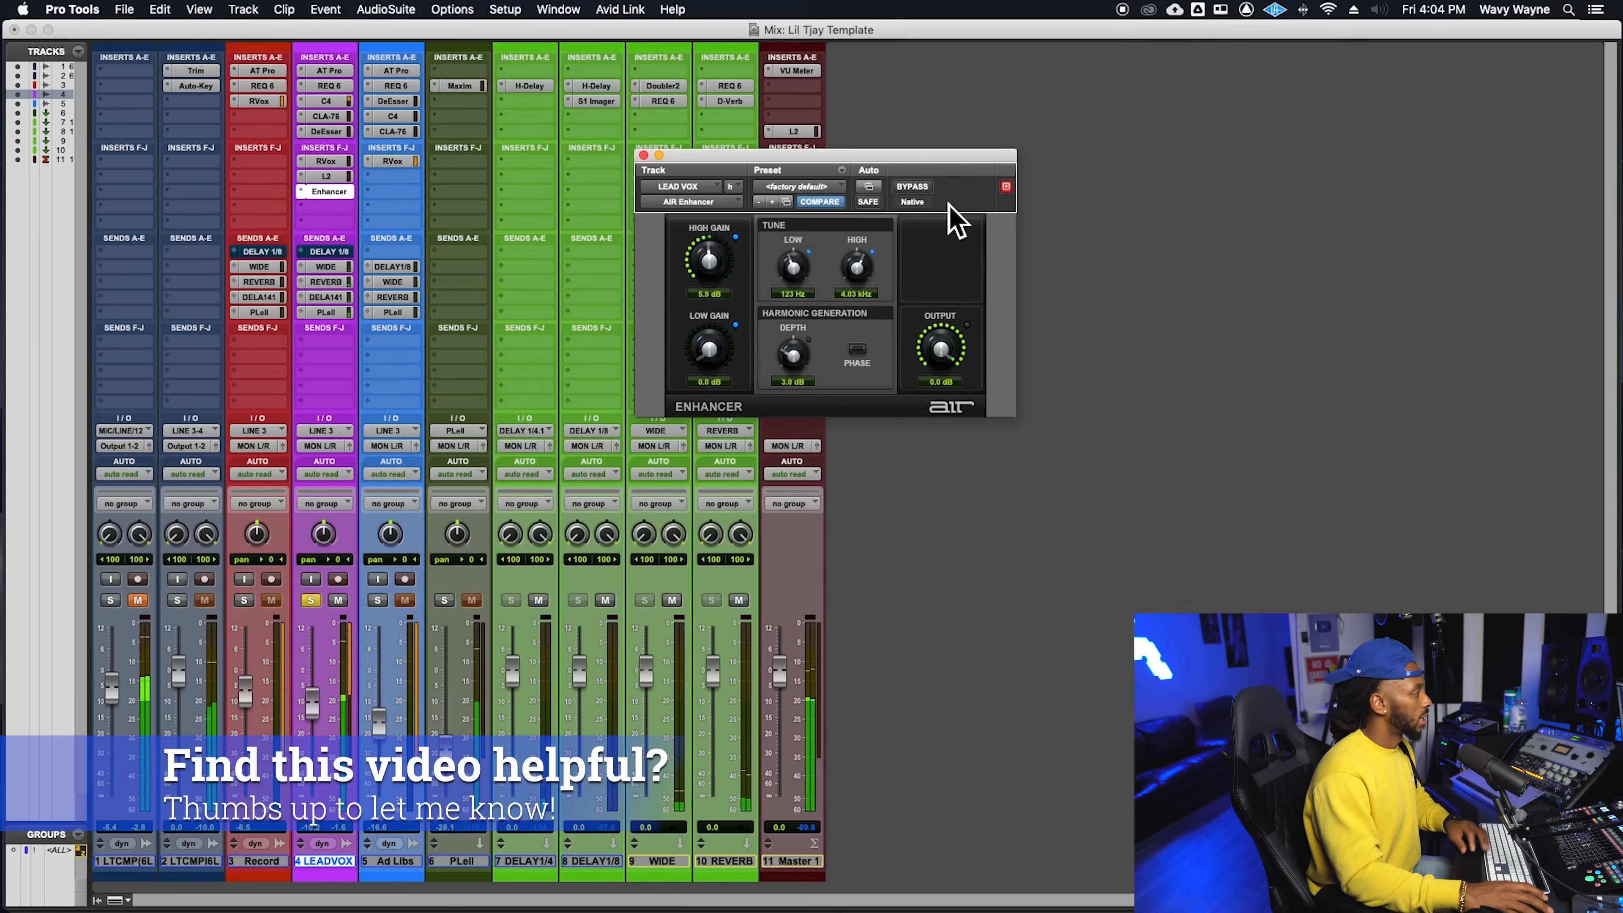
{"action": "key", "text": "space"}
{"action": "key", "text": "super+s"}
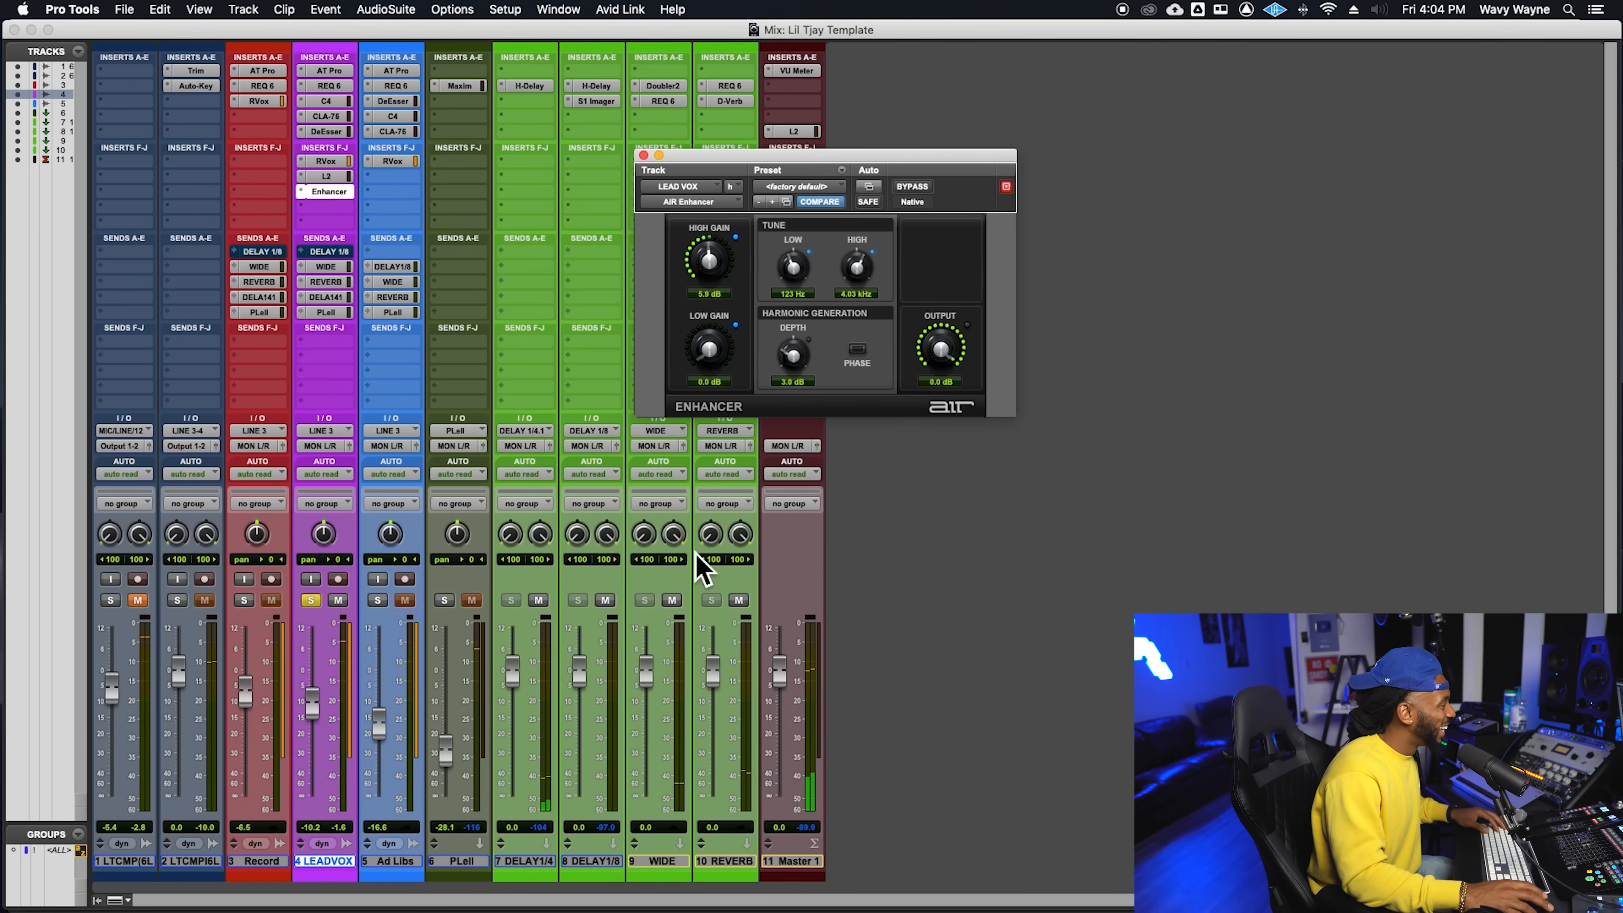
- Unsolo the LEAD VOX track, audition it with the full mix and close the Enhancer window
{"action": "left_click", "coordinate": [315, 602]}
{"action": "key", "text": "space"}
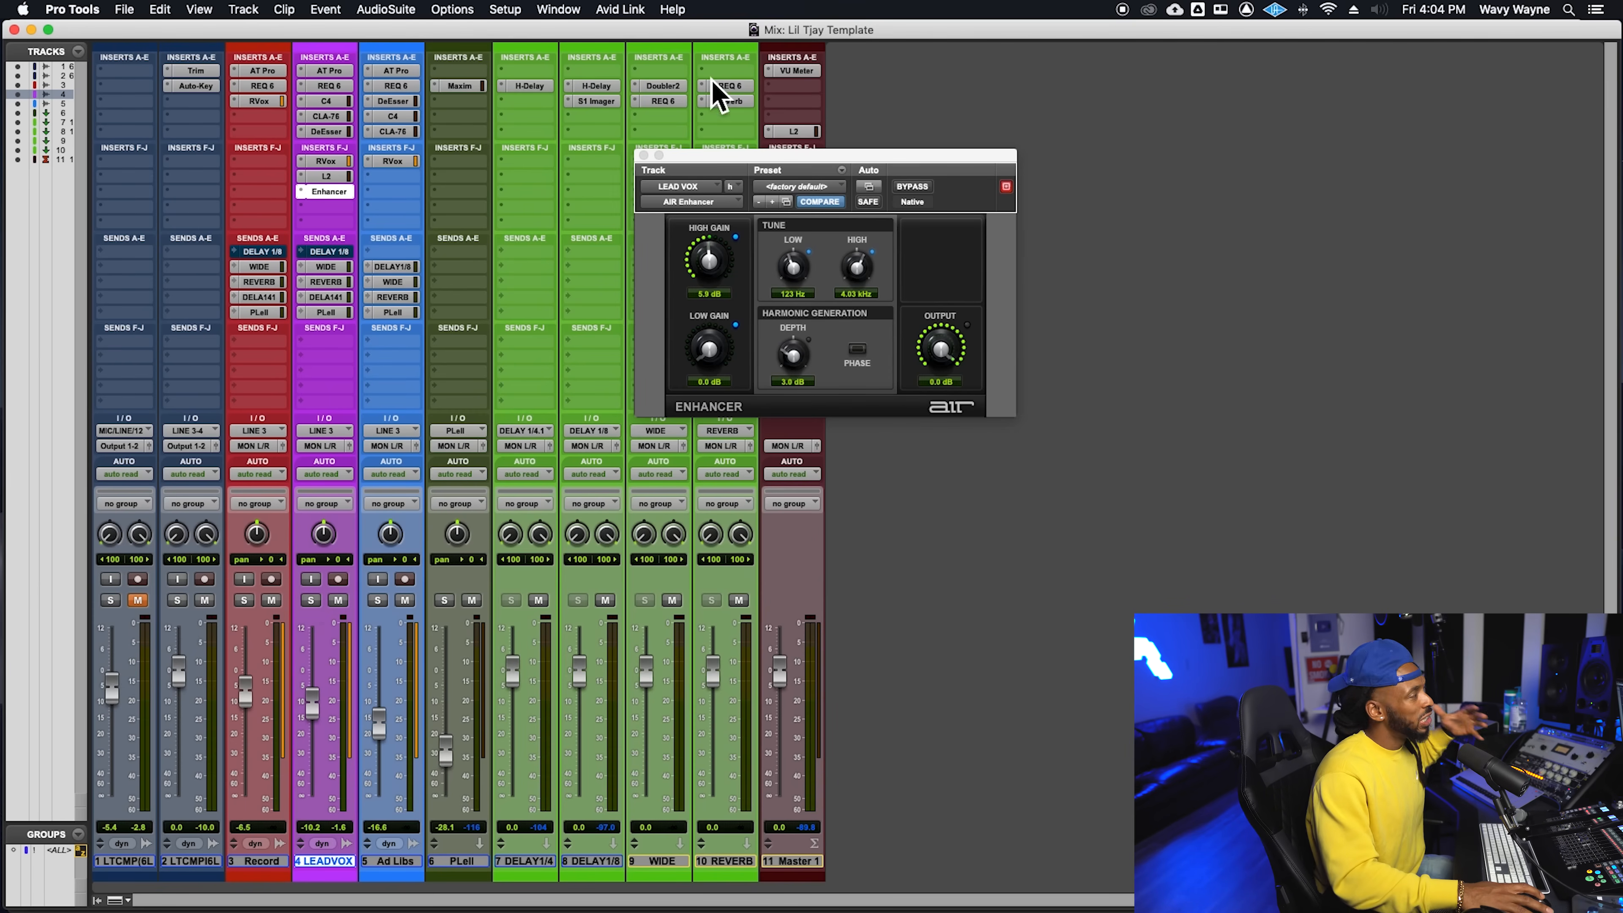
{"action": "left_click", "coordinate": [643, 155]}
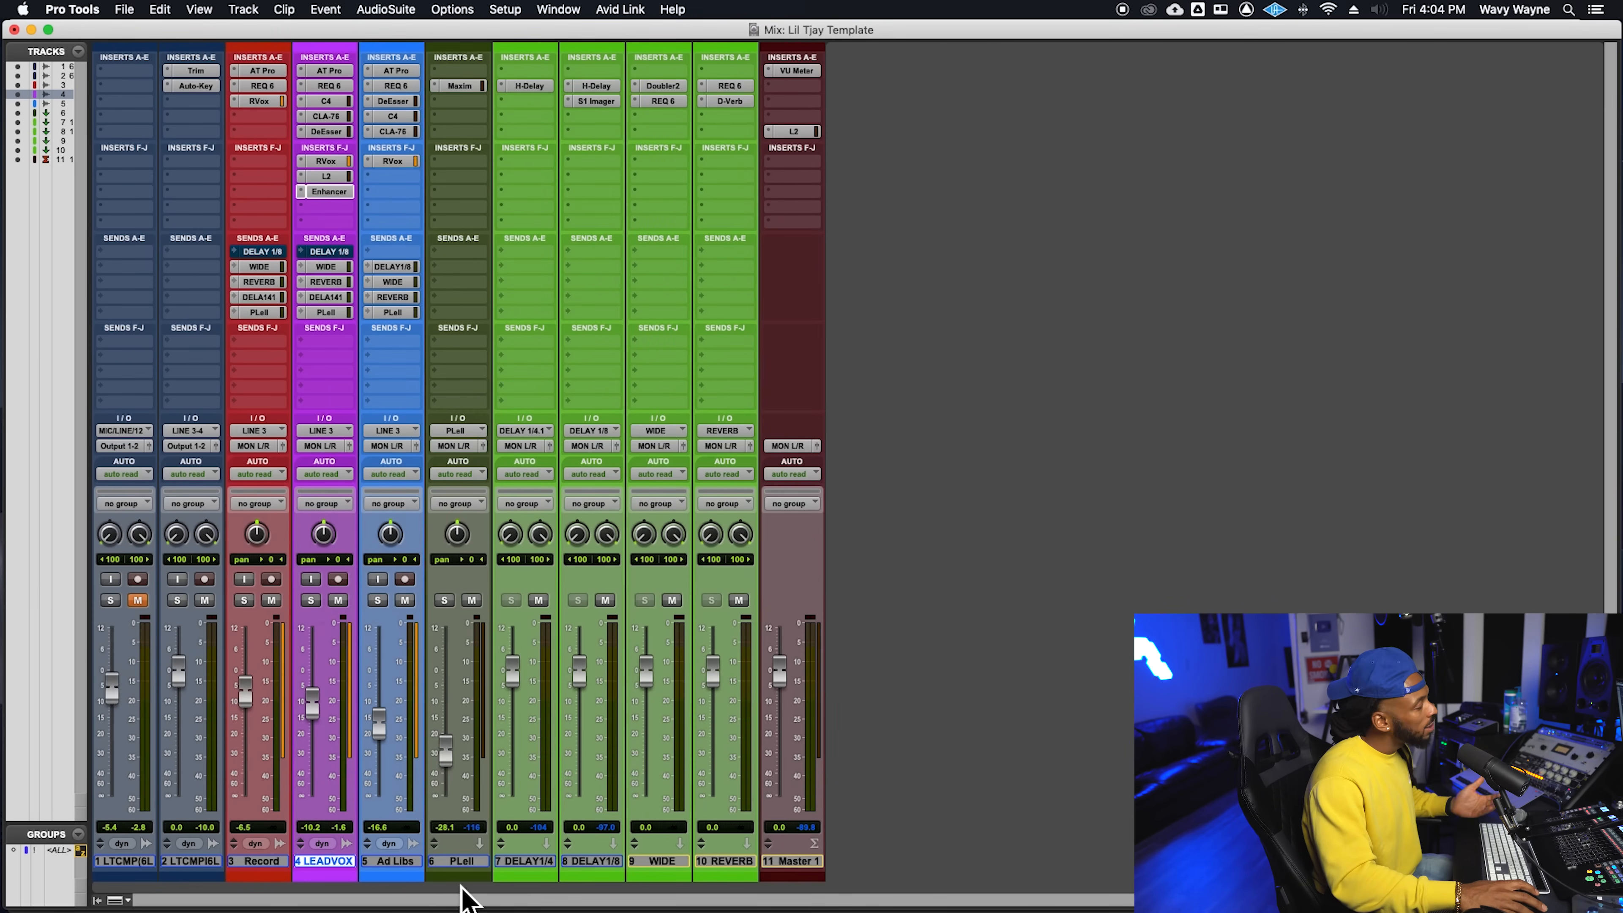